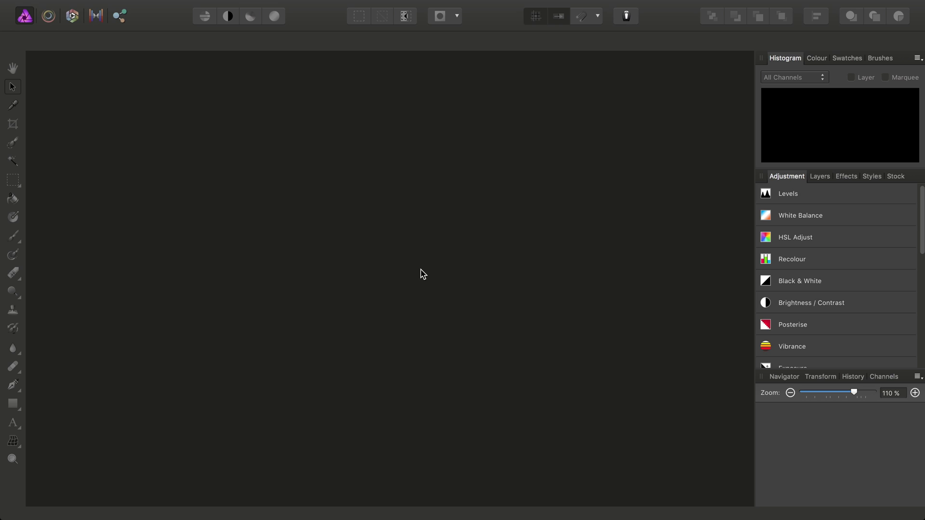
- Create a blank A4 landscape print document in millimetres (297 × 210 mm, 300 DPI)
mouse_move(347, 4)
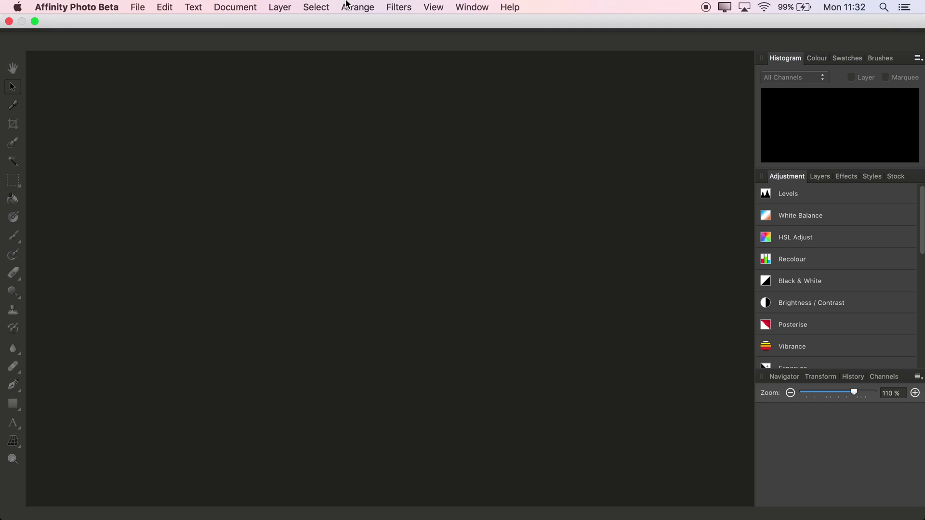
left_click(139, 7)
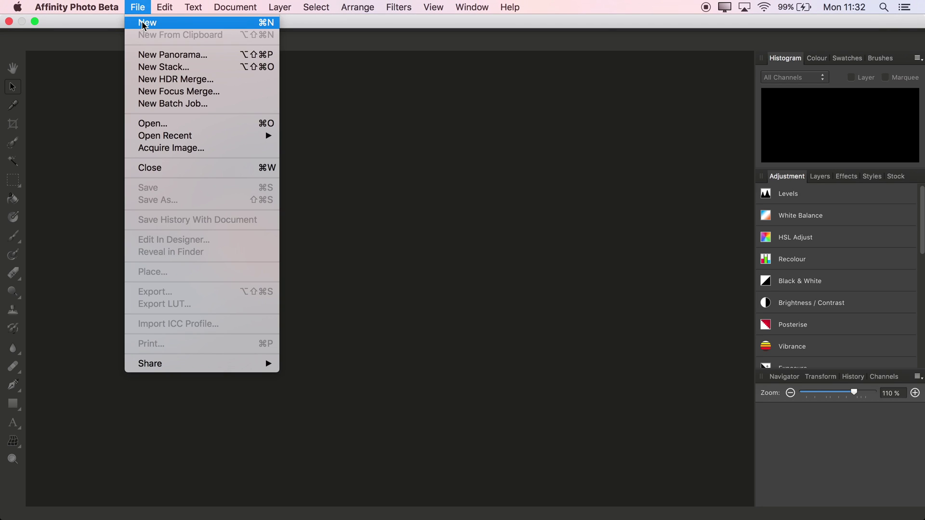
left_click(143, 24)
left_click(474, 70)
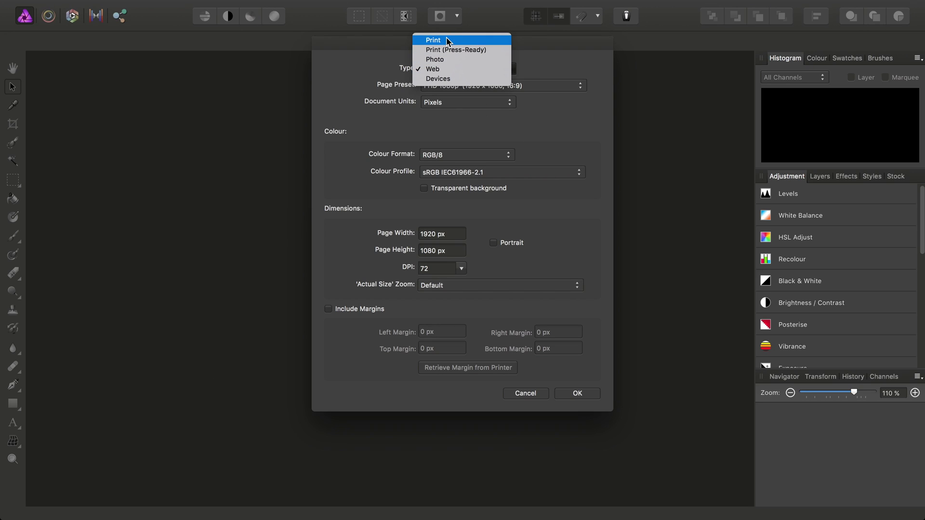
left_click(468, 40)
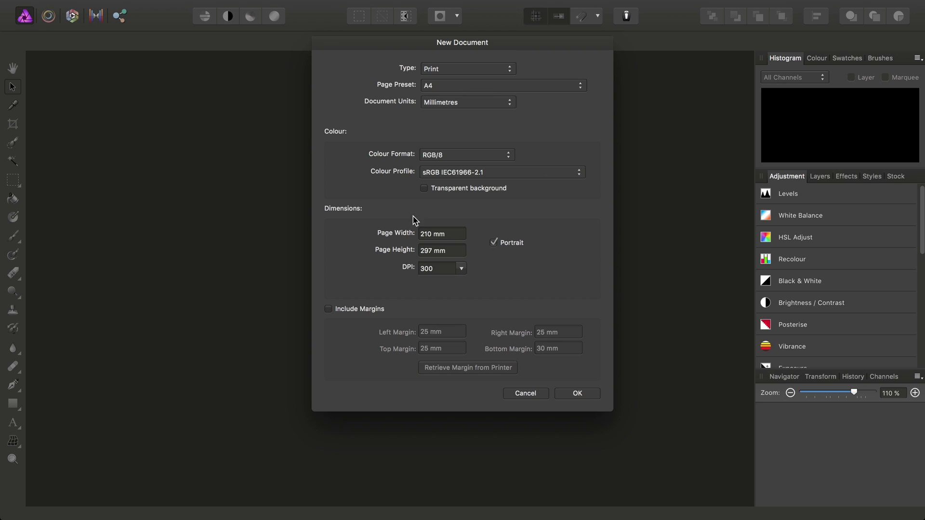
left_click(507, 246)
left_click(575, 400)
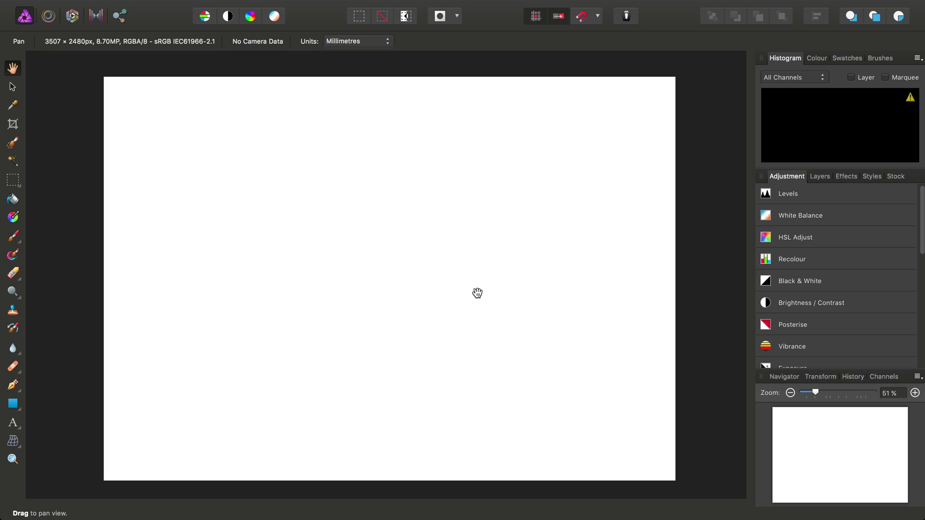
- Show the Layers panel and load _1120039.tif from the Creating Photo Collages folder for placing
left_click(818, 178)
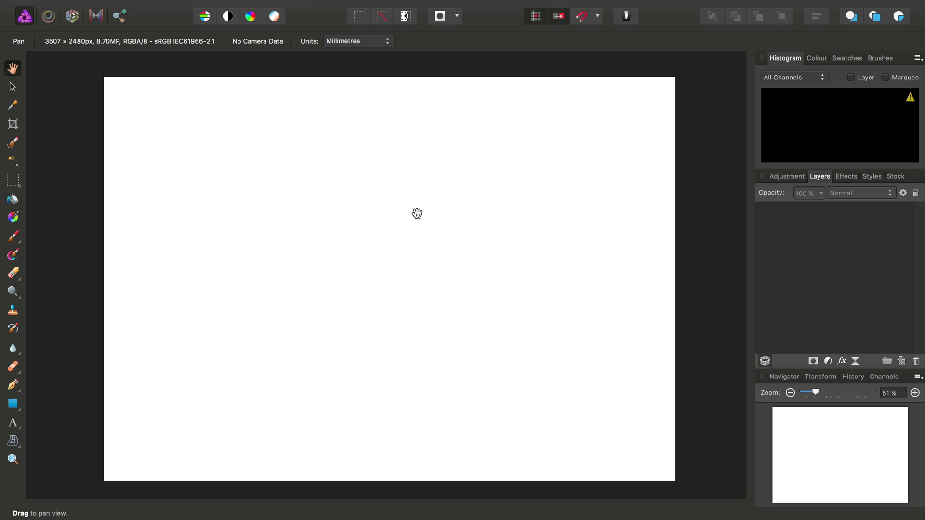
mouse_move(313, 4)
left_click(136, 6)
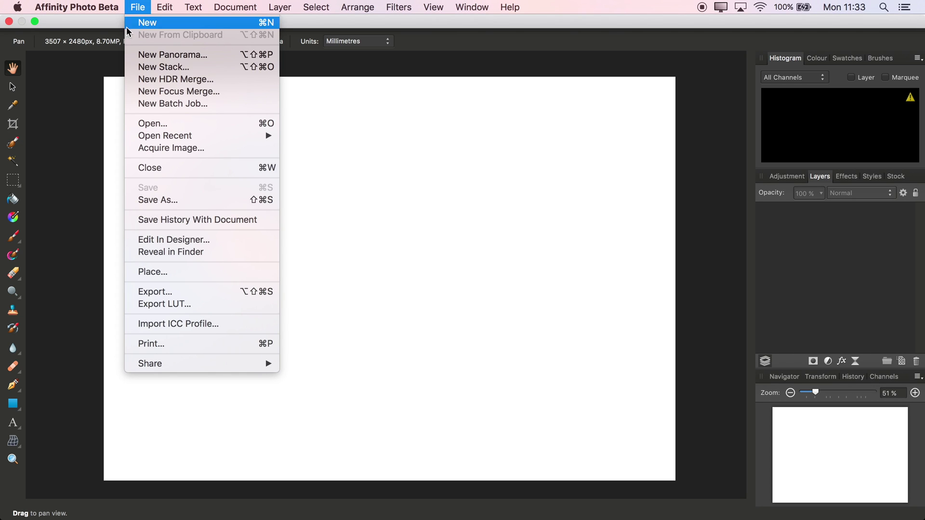
left_click(160, 274)
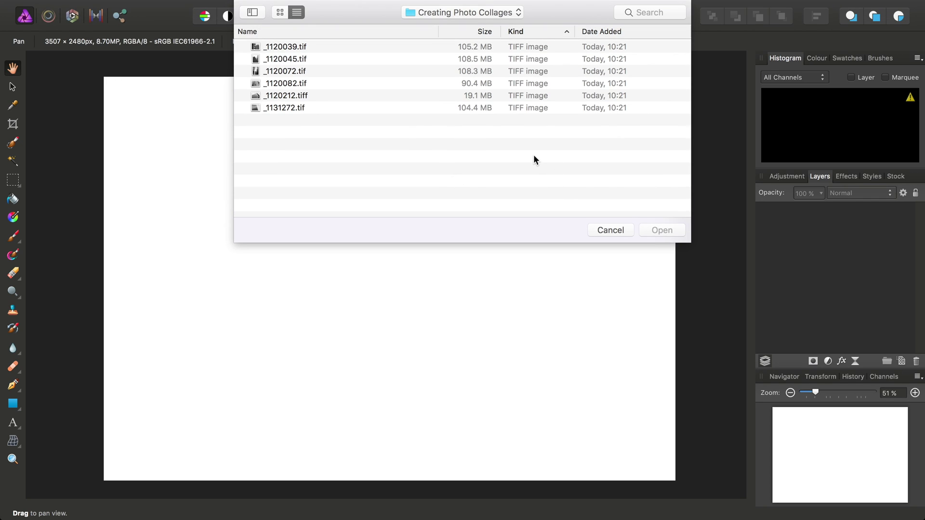
left_click(305, 48)
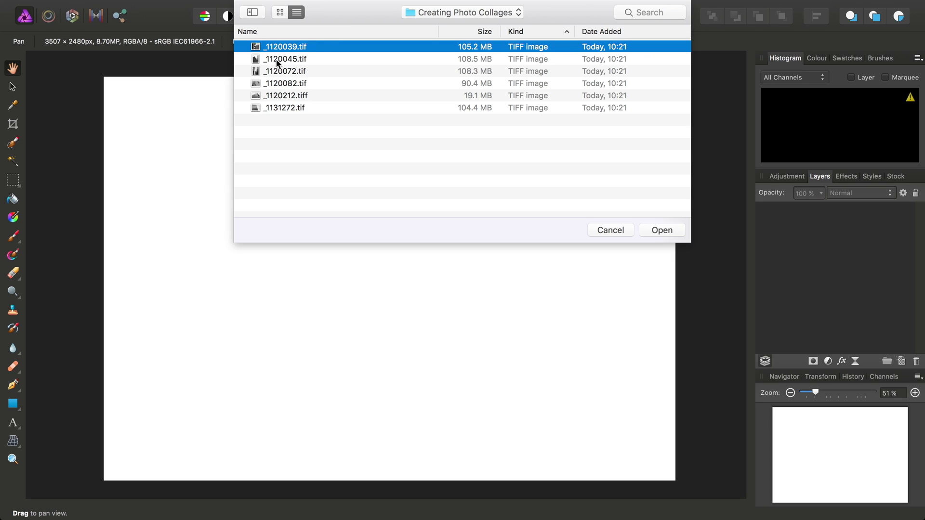
left_click(660, 231)
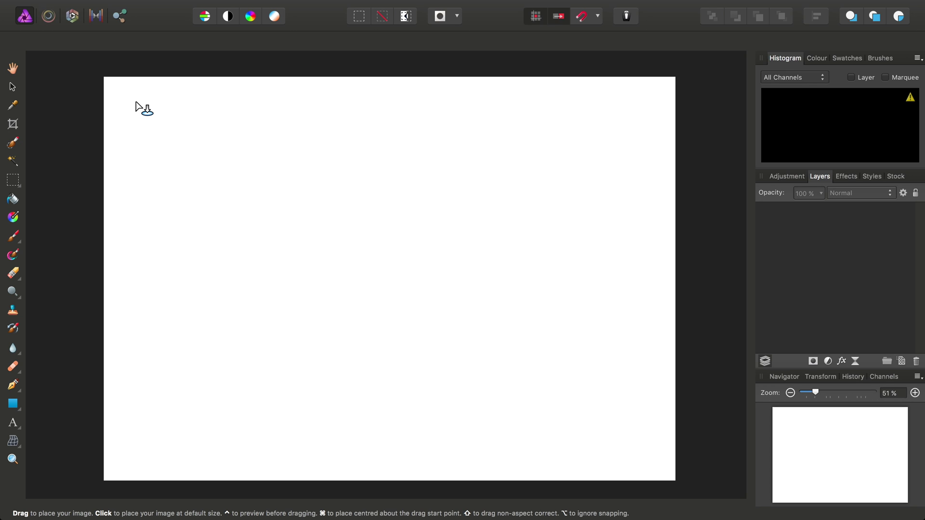
- Place _1120039 as a small photo at the page's top-left corner
left_click_drag(118, 86, 307, 225)
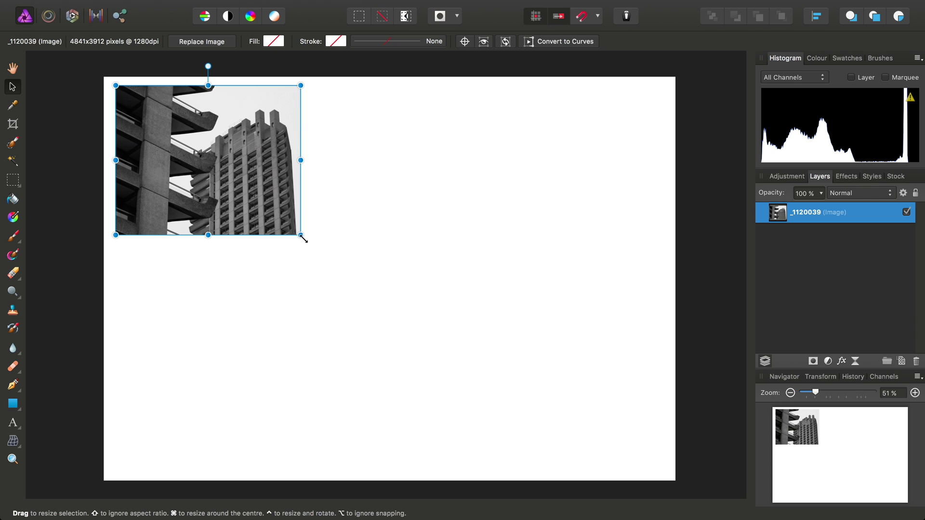
left_click_drag(300, 235, 589, 408)
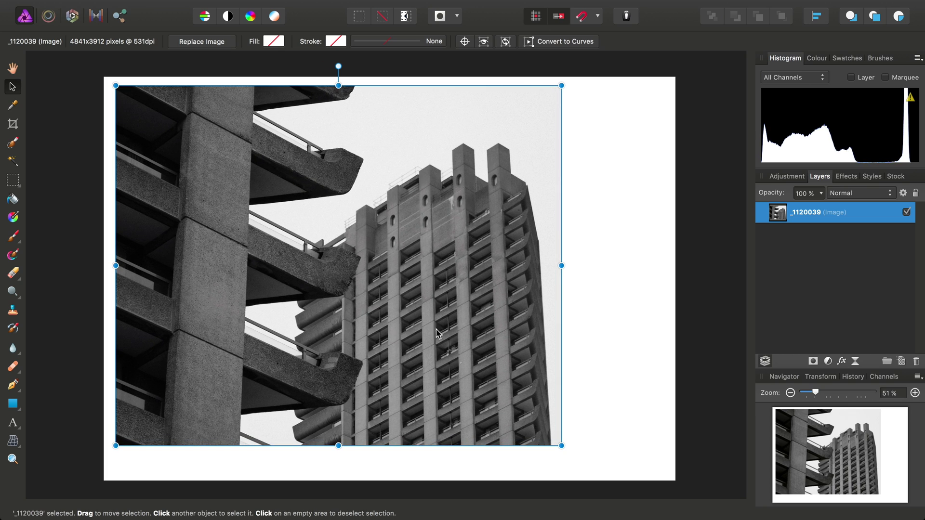
left_click_drag(561, 446, 291, 199)
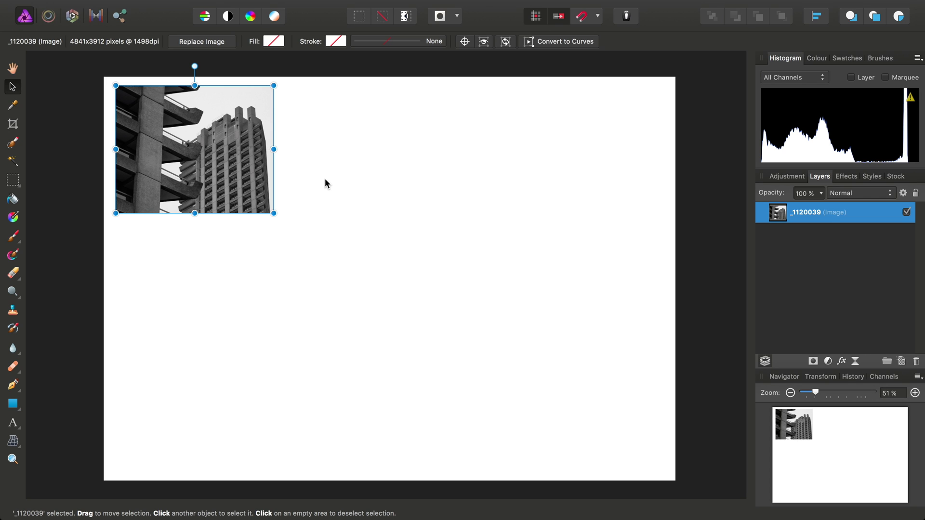
- Drag _1120045.tif from Finder into the collage document
key("super+Tab")
key("super+Tab")
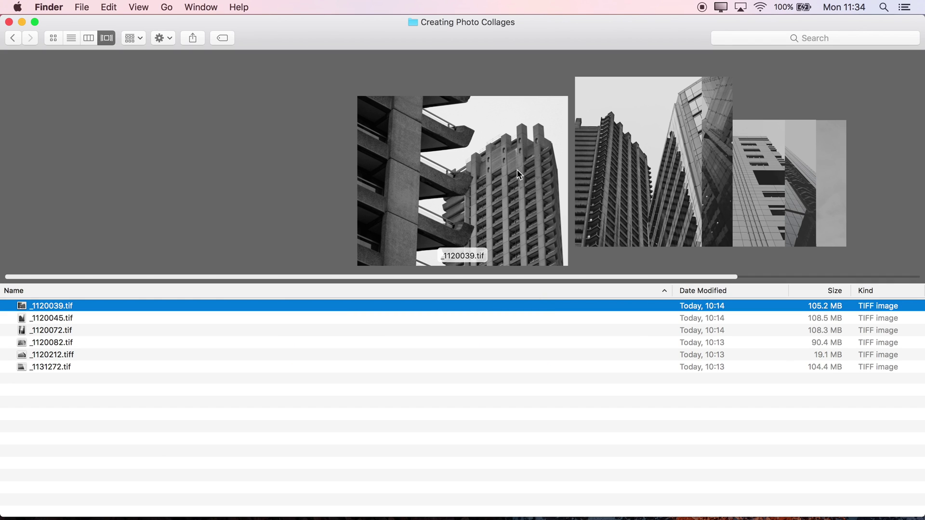
key("Down")
key("super+Tab")
left_click_drag(505, 178, 389, 181)
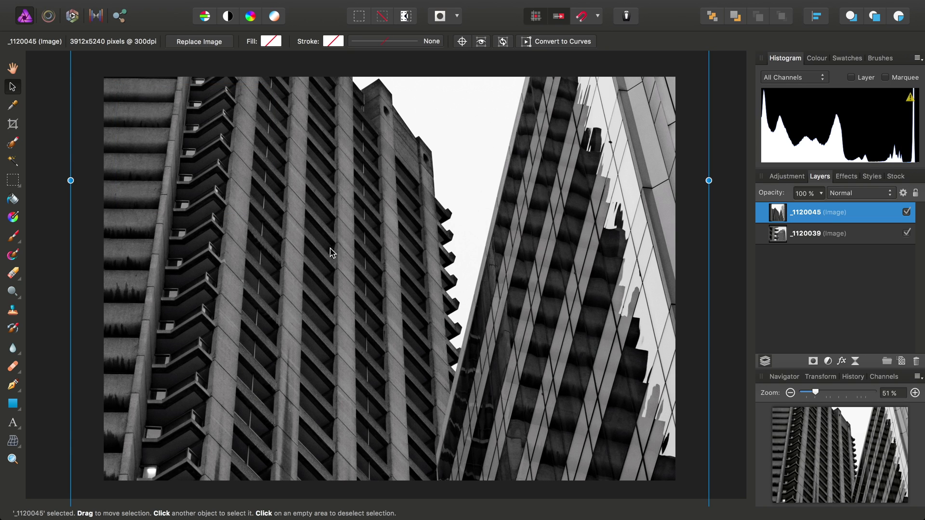
- Shrink _1120045 and align it beside _1120039 at matching height, with snapping on
scroll(390, 254, "down", 5)
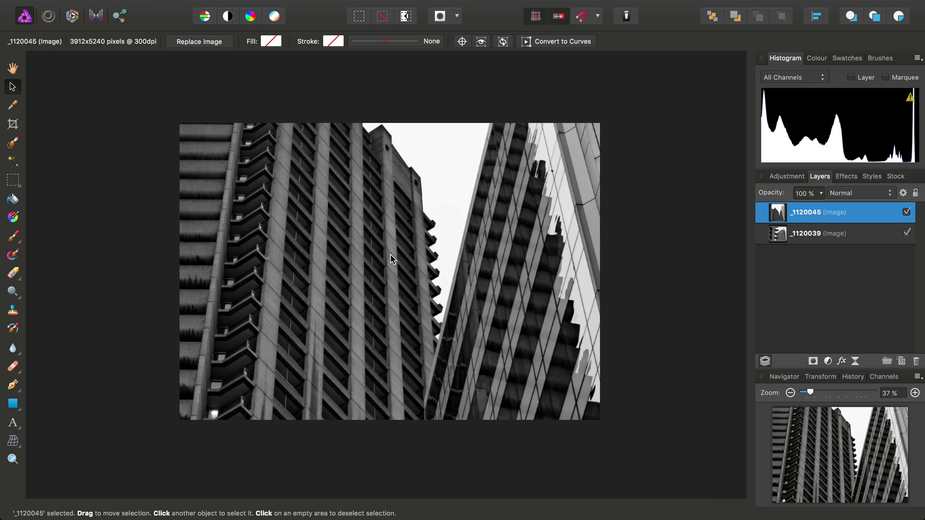
scroll(400, 268, "down", 1)
scroll(400, 269, "right", 1)
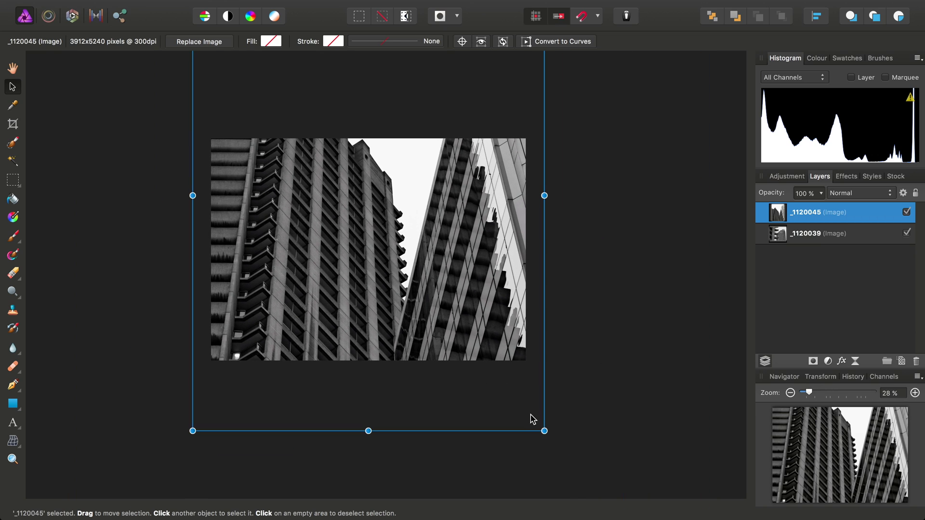
left_click_drag(527, 416, 367, 219)
scroll(329, 230, "up", 1)
scroll(329, 230, "left", 1)
scroll(328, 232, "up", 2)
scroll(331, 224, "up", 4)
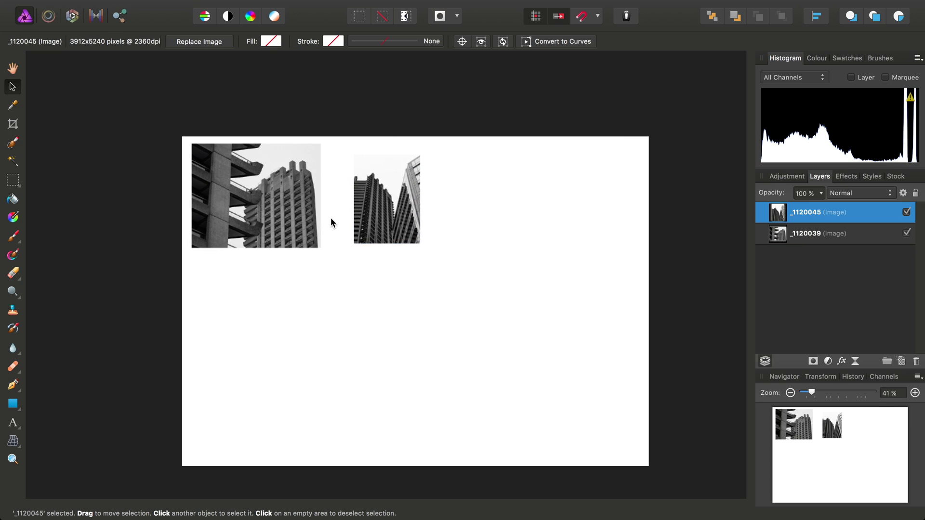
left_click_drag(394, 241, 362, 226)
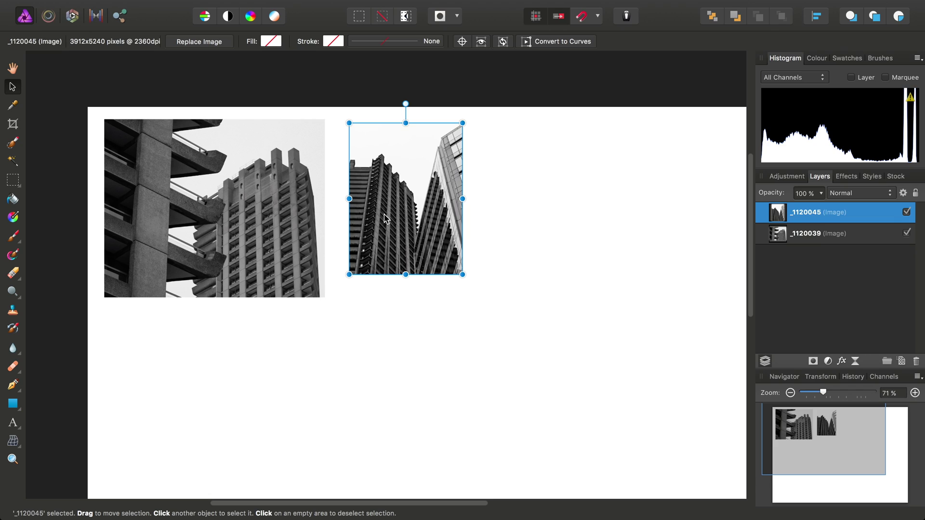
left_click(582, 18)
left_click_drag(422, 158, 412, 154)
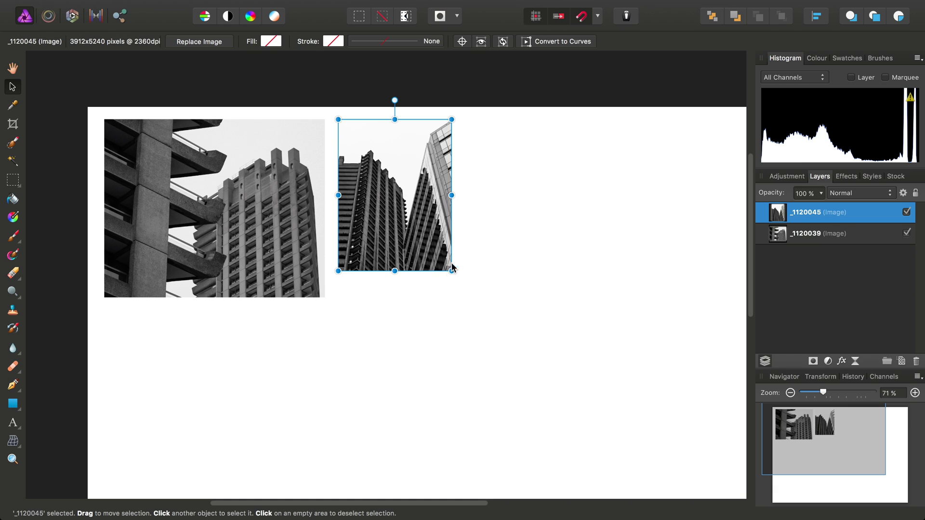
left_click_drag(452, 270, 480, 291)
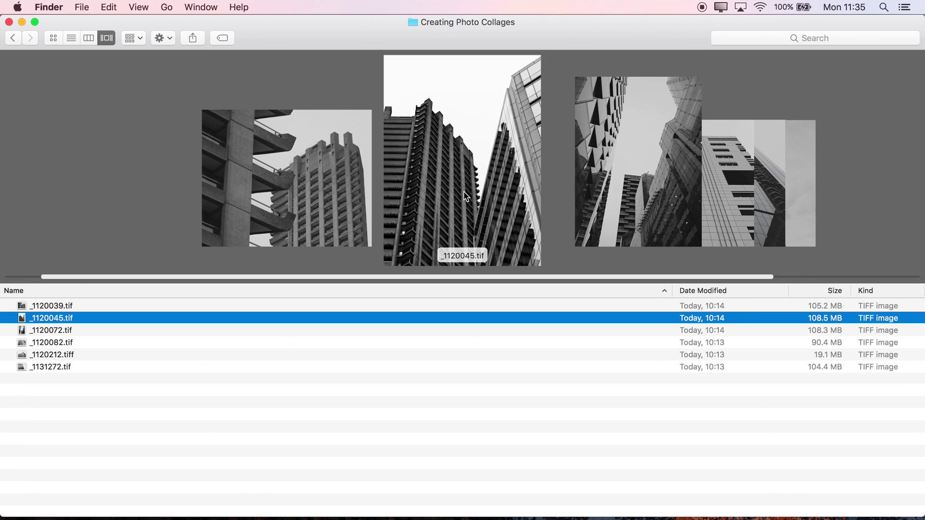
- Drag _1120072.tif from Finder onto the page
key("Down")
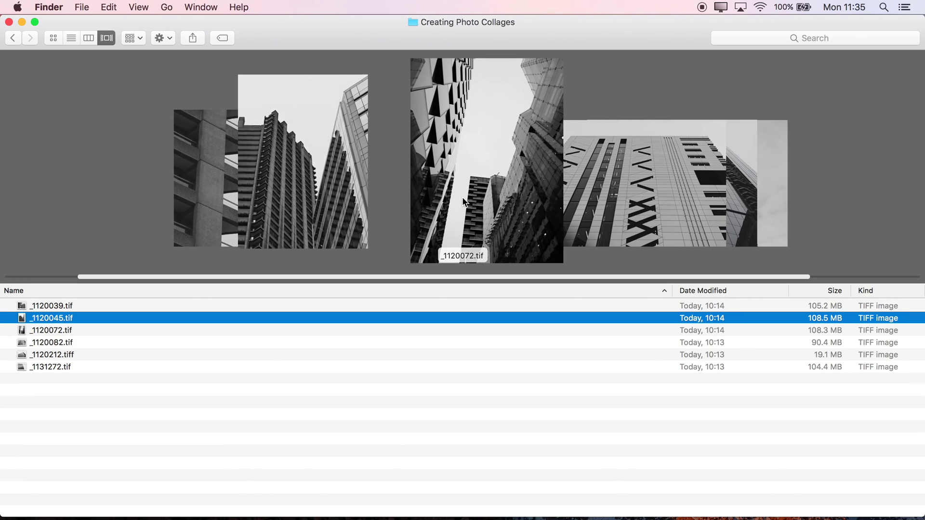
left_click_drag(467, 161, 464, 155)
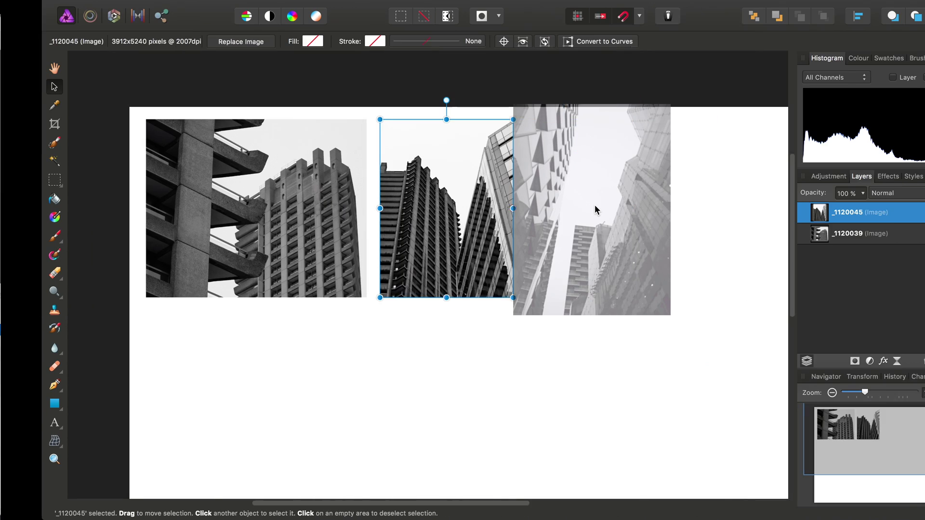
left_click_drag(595, 209, 513, 293)
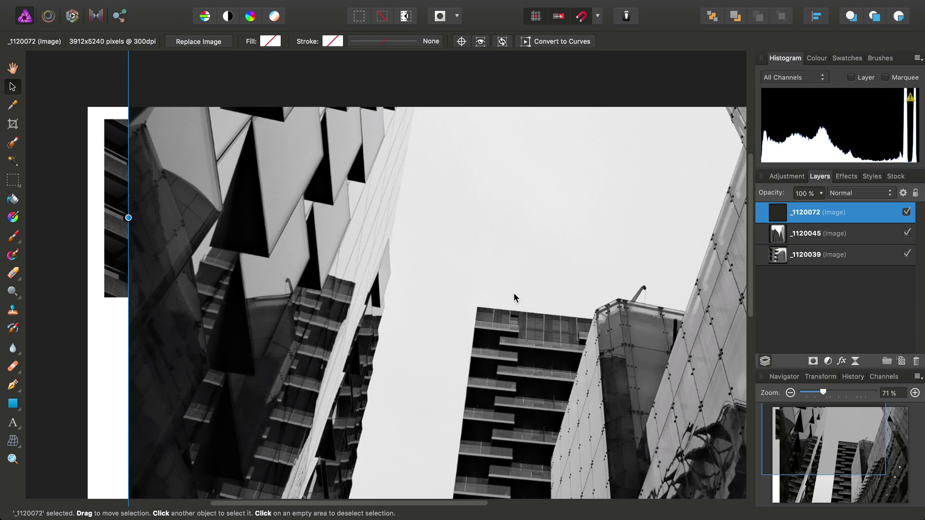
- Shrink _1120072 and move it next to _1120045
scroll(404, 235, "down", 5)
scroll(482, 342, "left", 2)
scroll(530, 385, "right", 2)
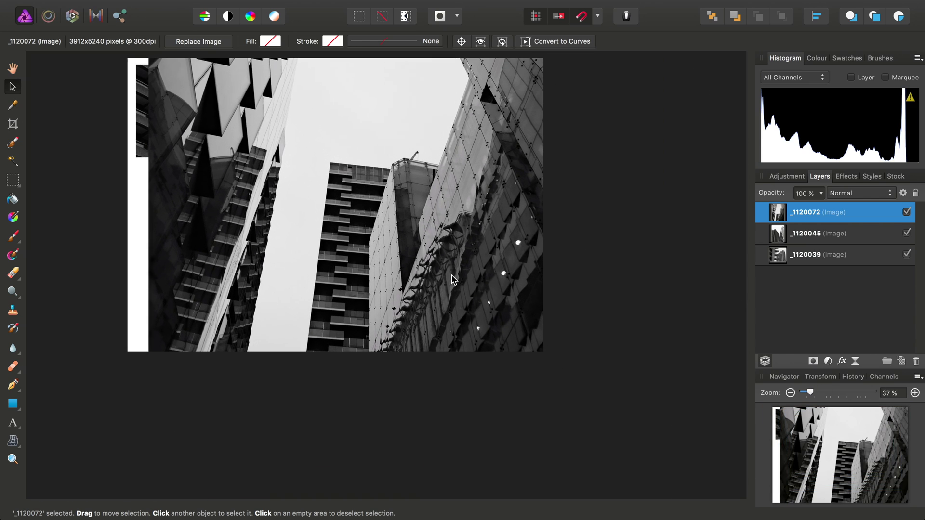
left_click_drag(606, 425, 416, 155)
scroll(383, 233, "up", 5)
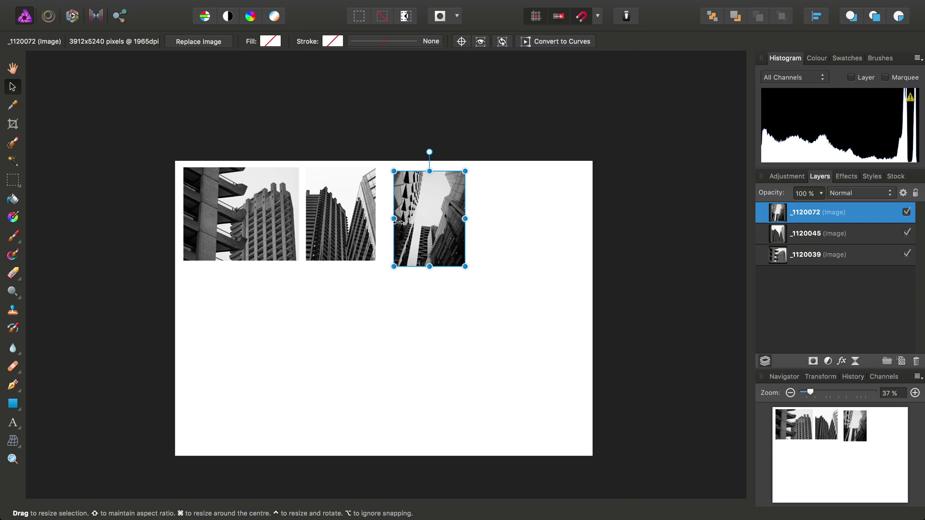
scroll(398, 226, "up", 5)
left_click_drag(469, 219, 443, 208)
key("shift+Right")
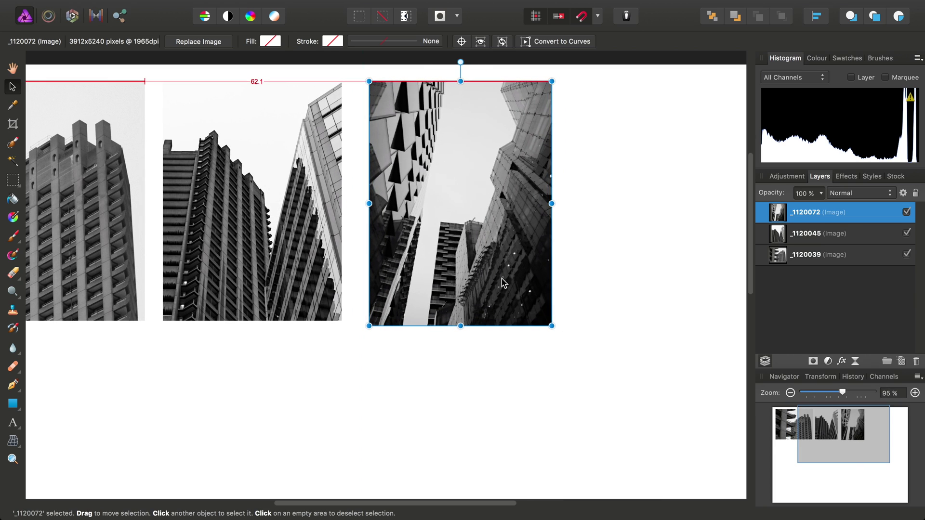
key("shift+Left")
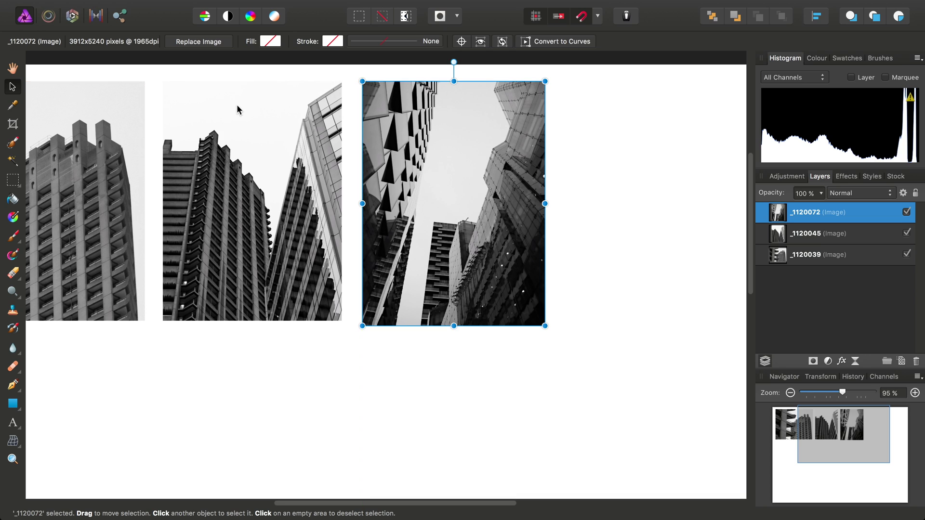
- Fine-tune _1120072's size so its height matches the other two photos
scroll(286, 127, "left", 2)
scroll(286, 126, "left", 3)
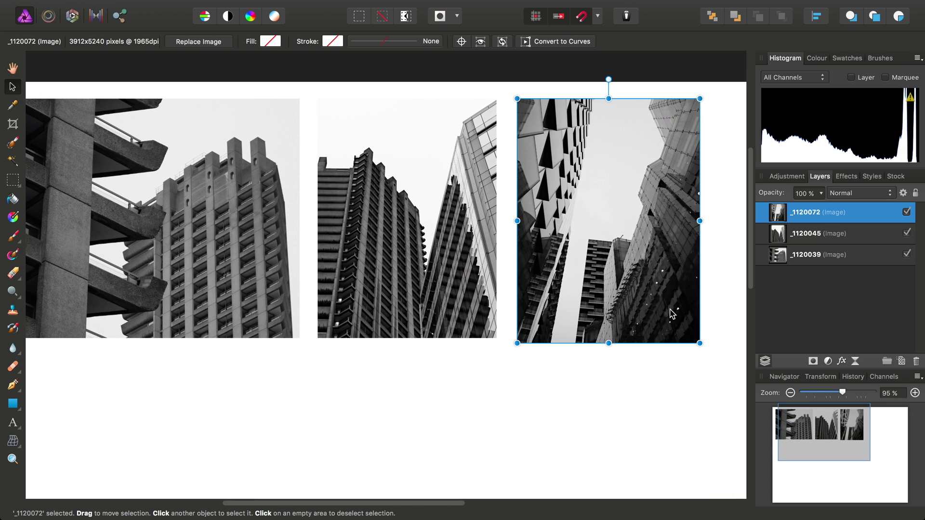
left_click_drag(699, 343, 693, 336)
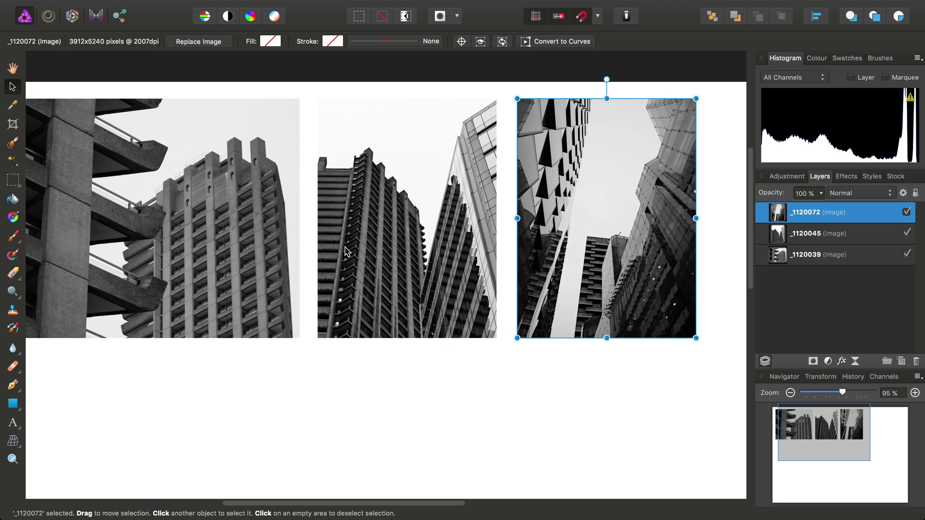
scroll(340, 277, "down", 3)
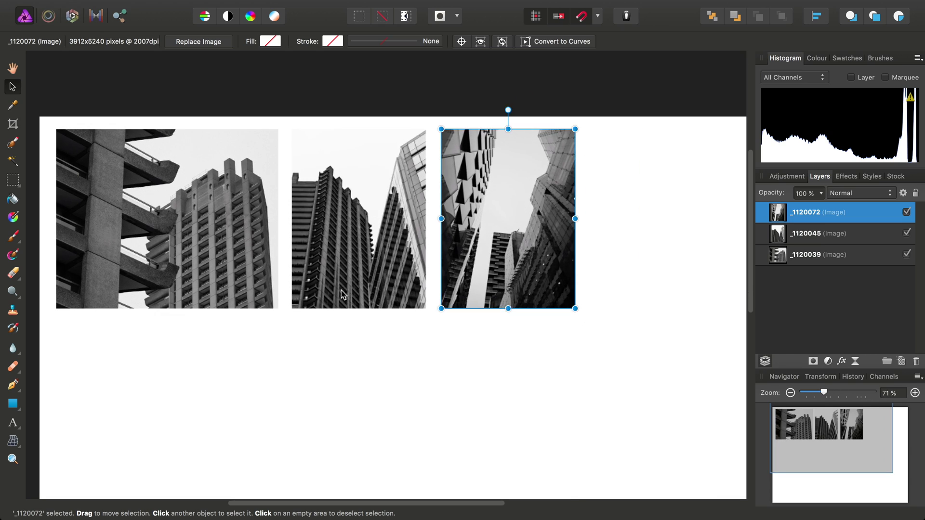
- Shift _1120045 and _1120072 left so the three photos are evenly spaced
left_click(345, 269)
scroll(275, 182, "down", 1)
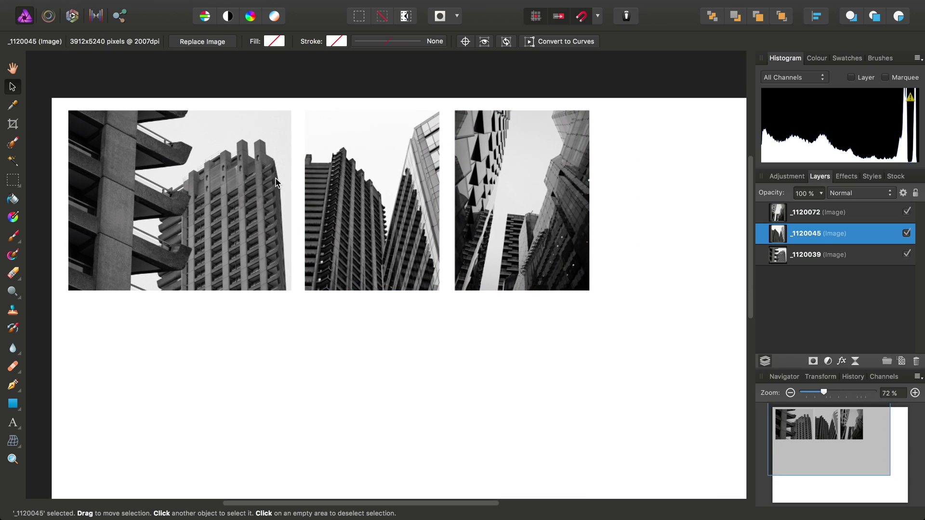
left_click_drag(378, 219, 374, 219)
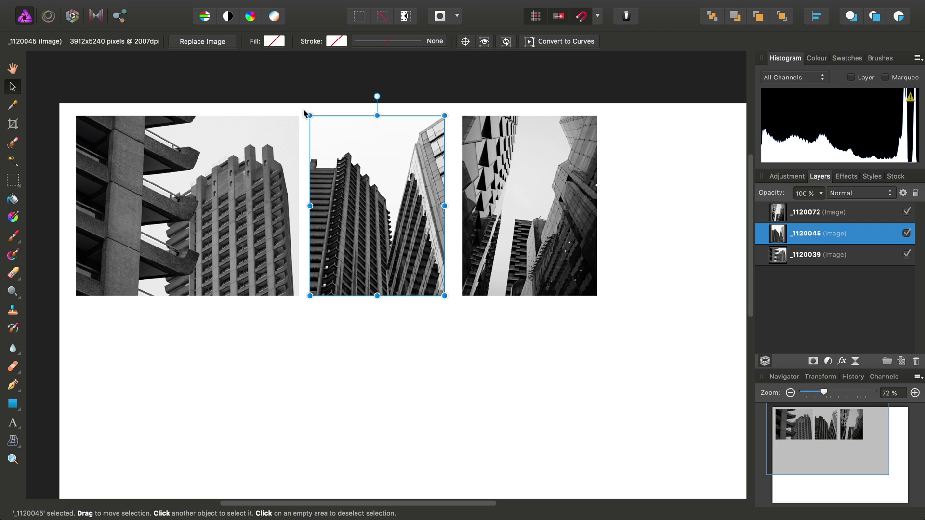
left_click_drag(522, 165, 516, 165)
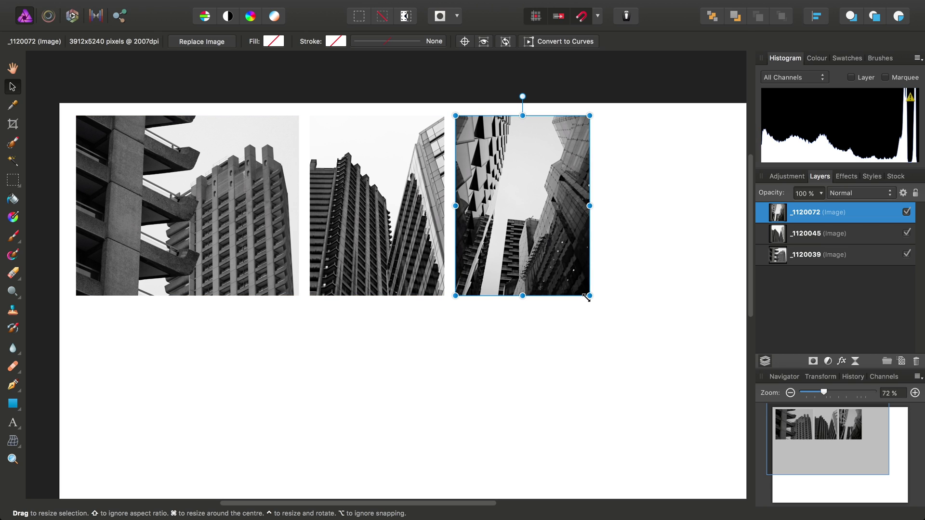
- Marquee-select the three photos and scale them together to about 285.8 × 100.3 mm
scroll(494, 299, "down", 3)
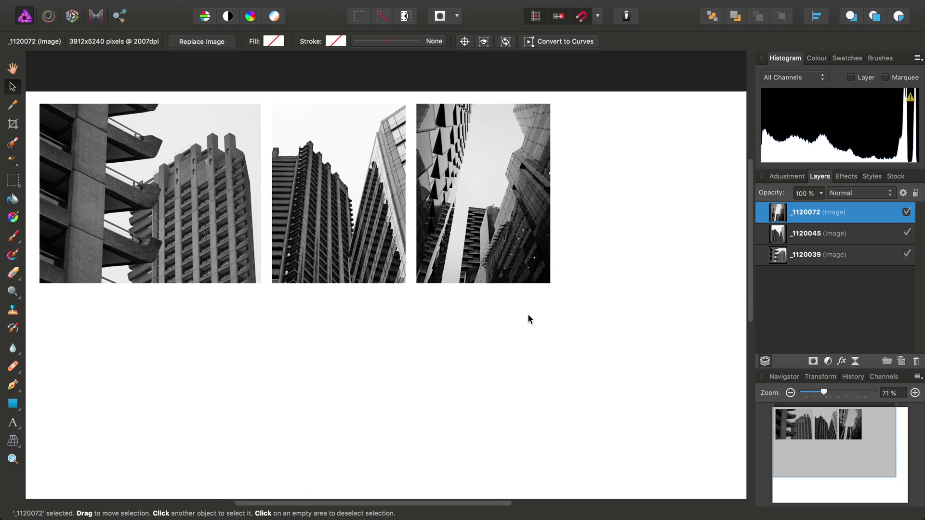
left_click_drag(541, 316, 510, 252)
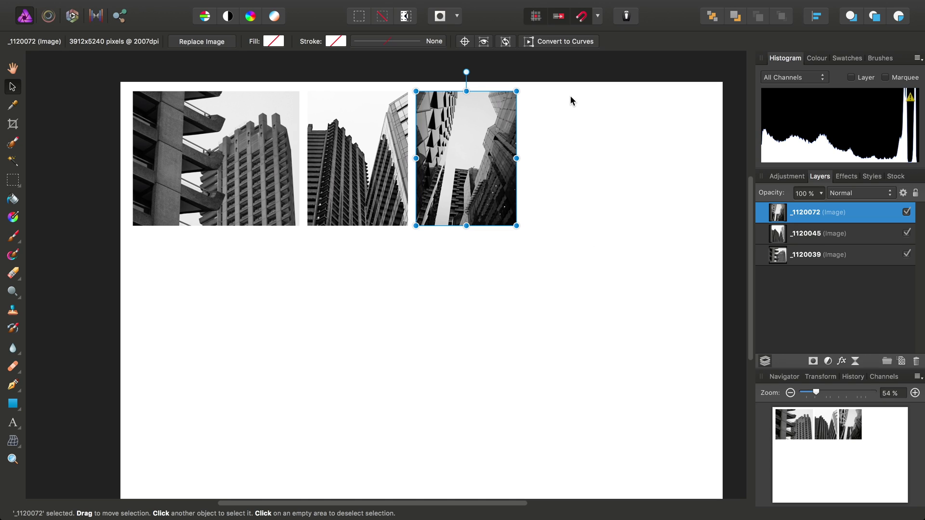
left_click(828, 256, "shift")
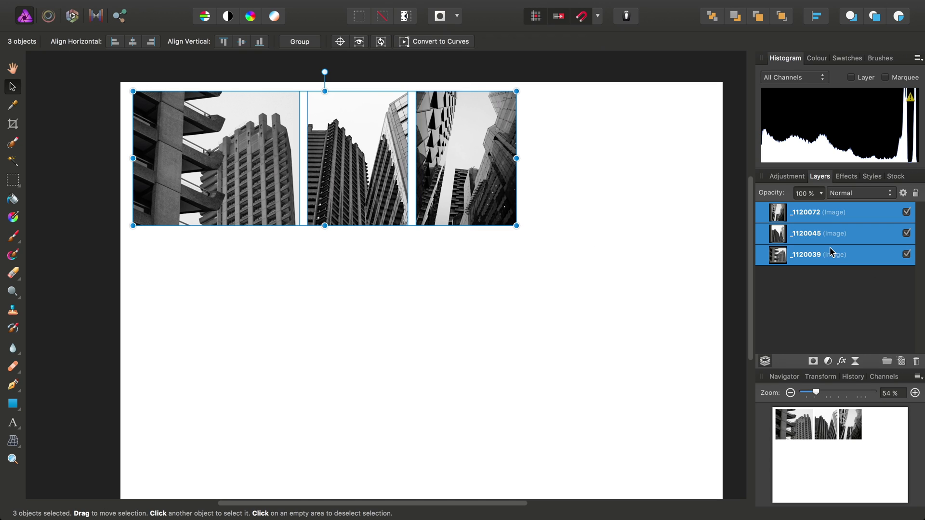
left_click(644, 201)
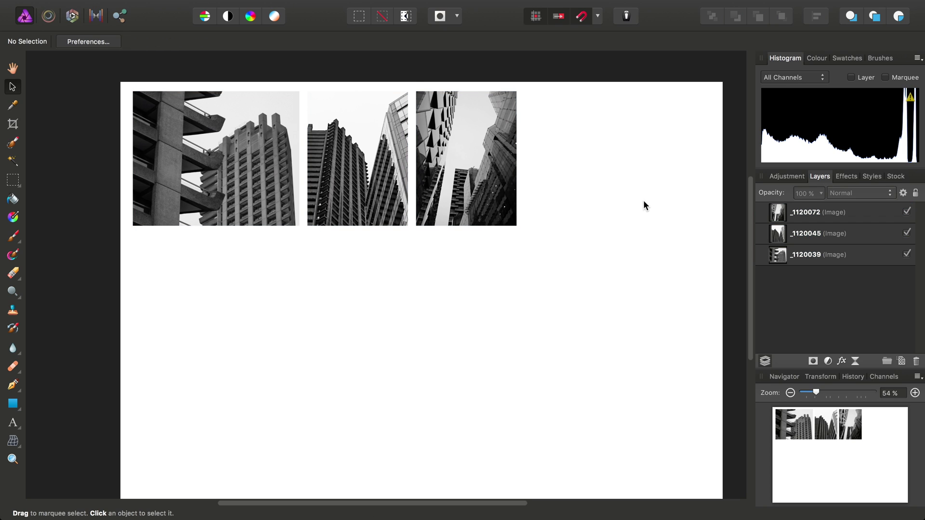
left_click_drag(616, 63, 99, 254)
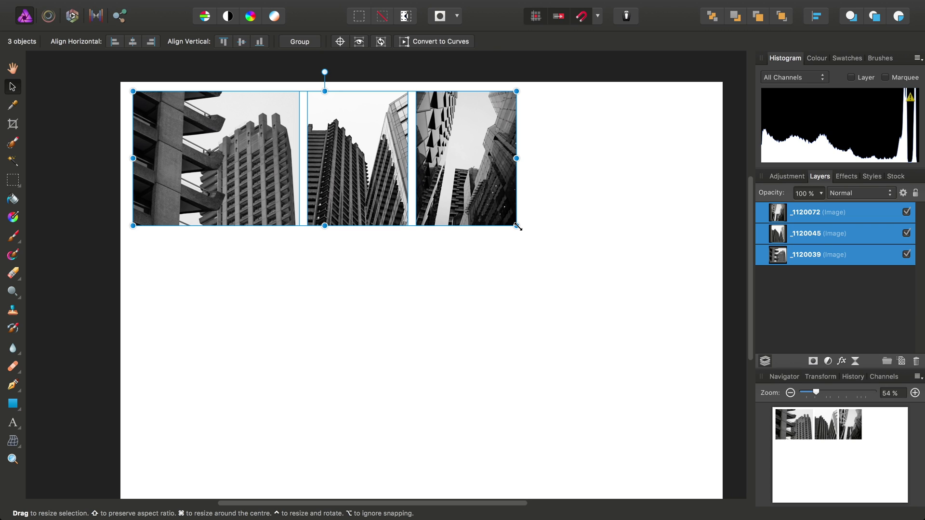
left_click_drag(518, 227, 707, 302)
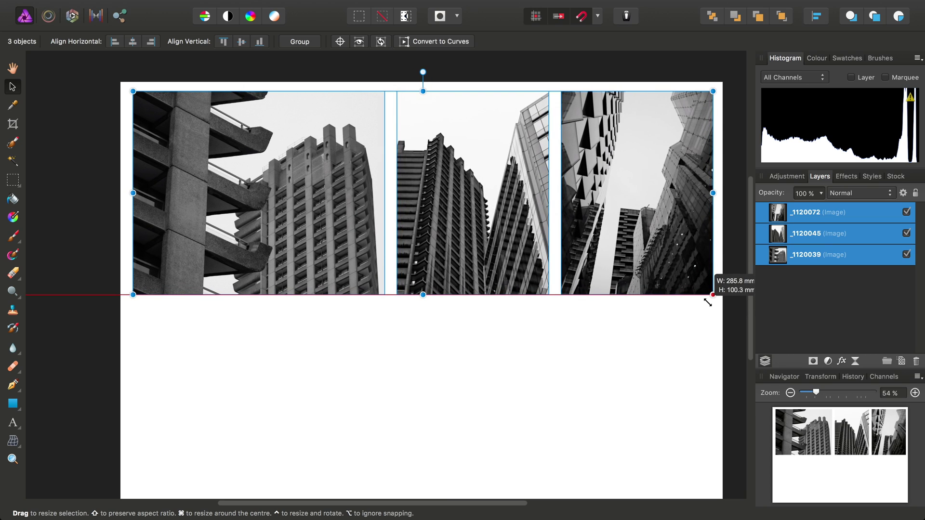
left_click_drag(708, 302, 708, 305)
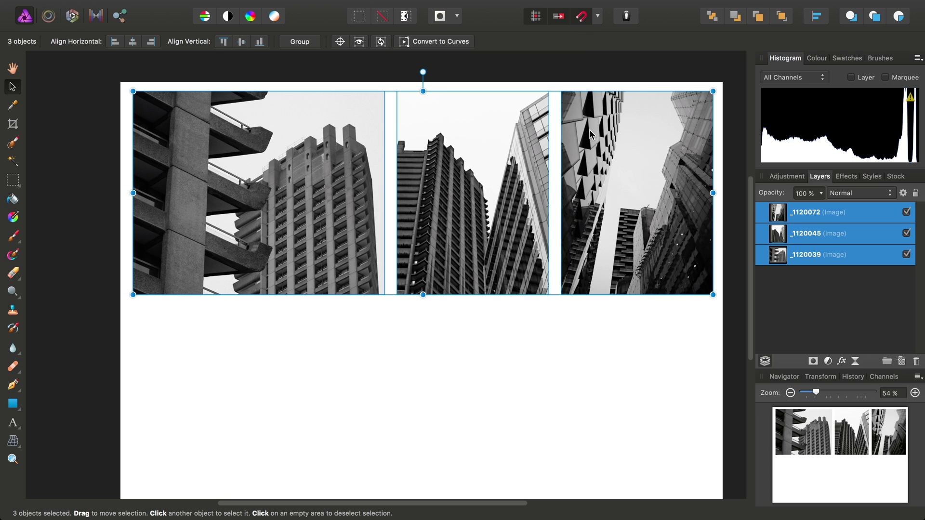
- Nudge the three-photo row slightly left to centre it, then deselect
left_click_drag(611, 144, 606, 144)
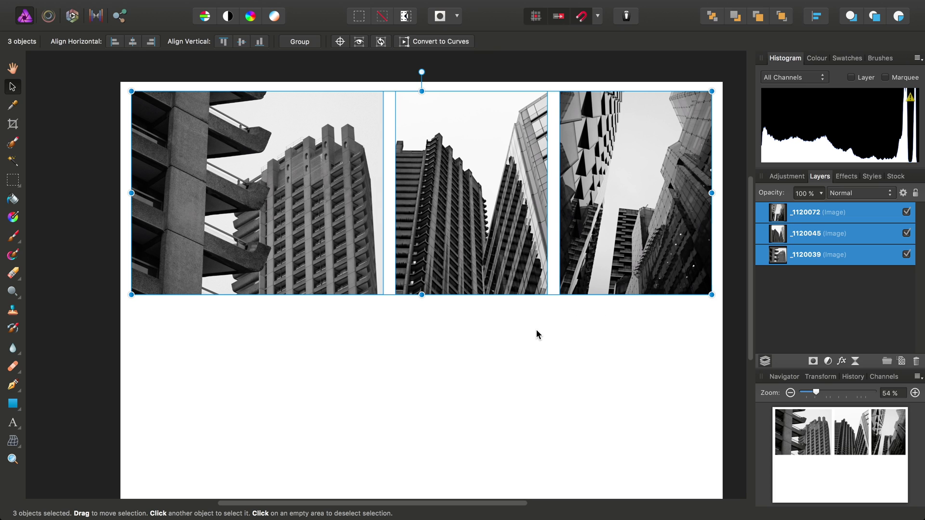
scroll(536, 323, "down", 2)
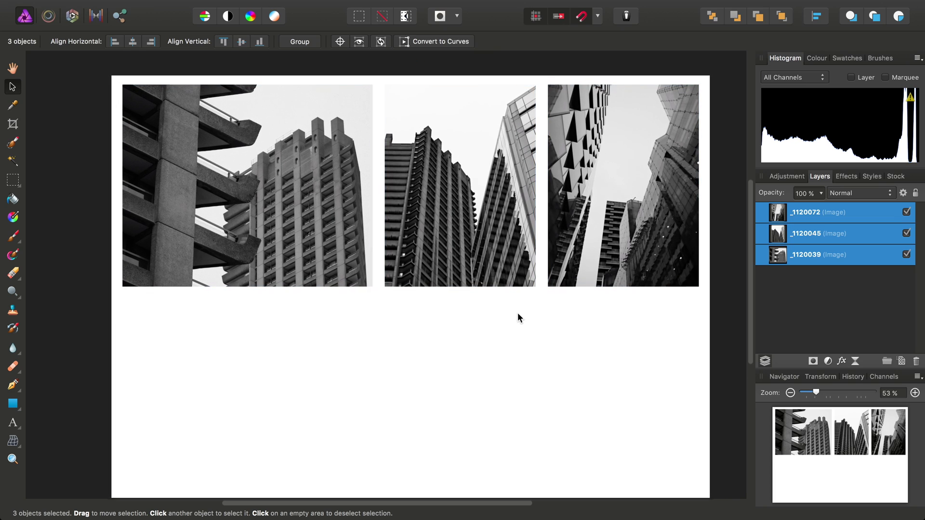
left_click(76, 249)
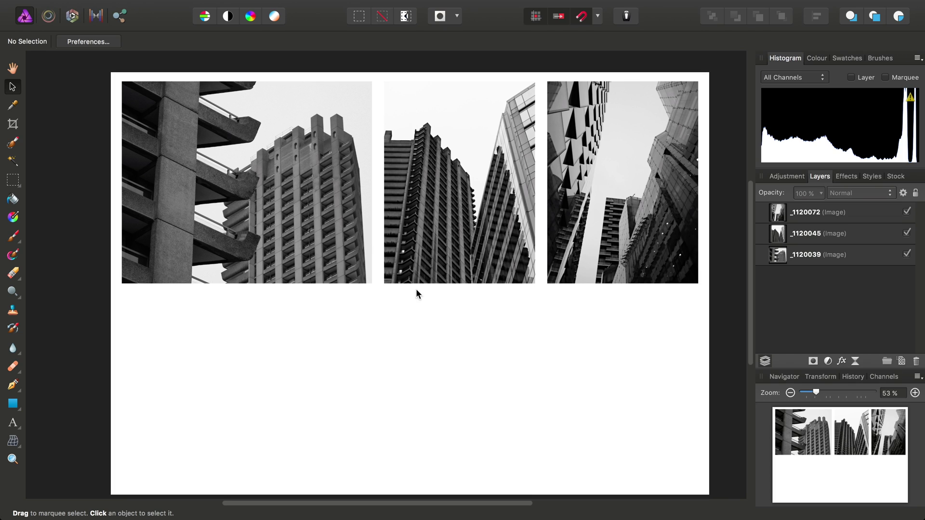
- Place _1120082.tif below the first photo, matching its width
mouse_move(353, 4)
left_click(137, 7)
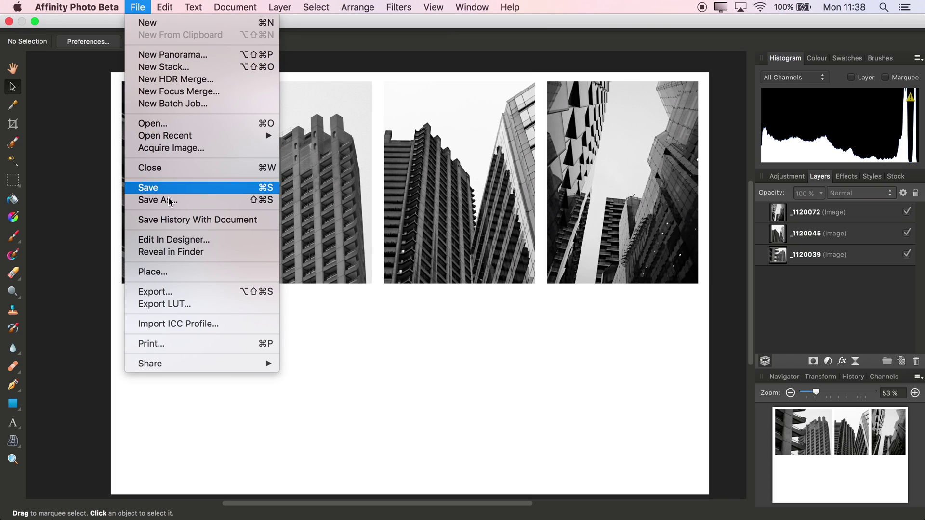
left_click(194, 272)
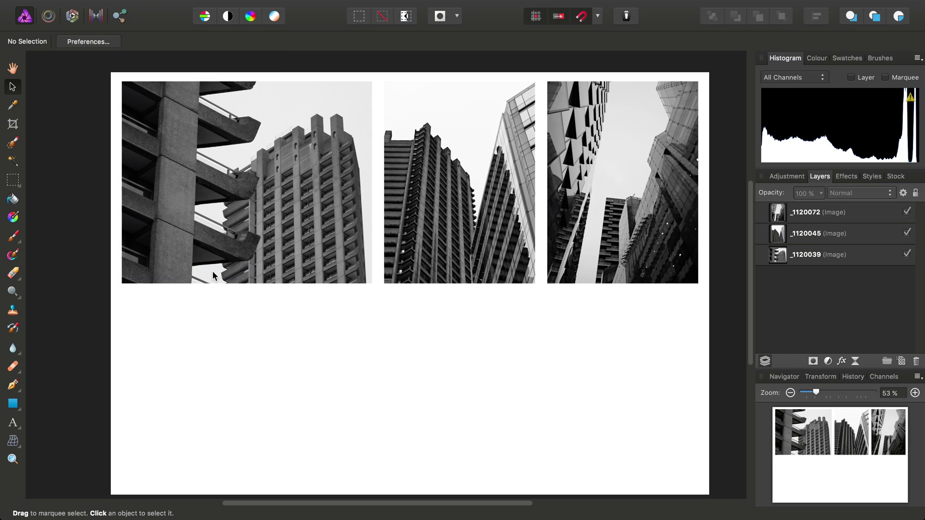
left_click(294, 83)
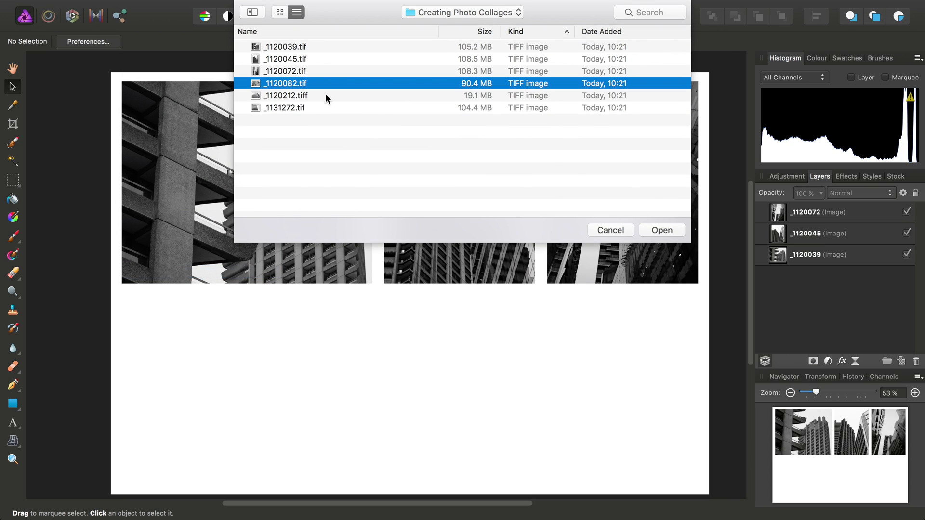
left_click(677, 233)
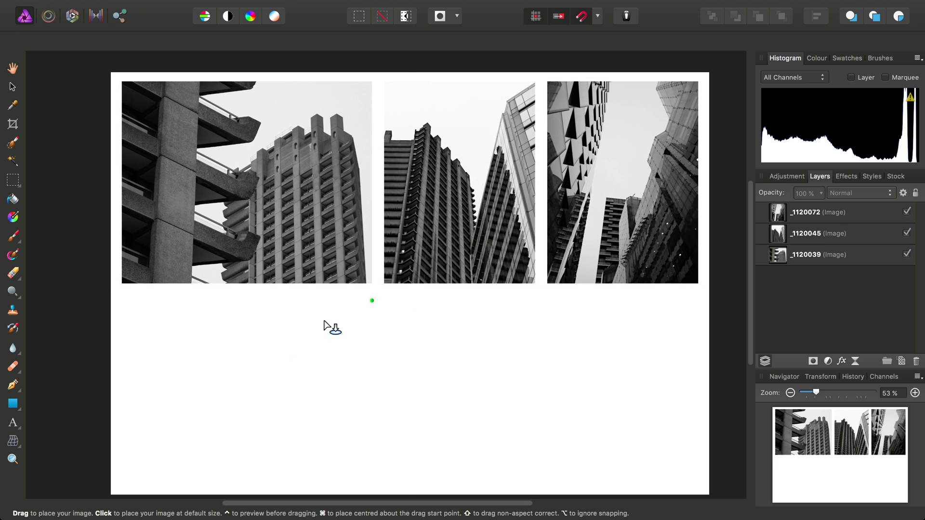
scroll(248, 330, "down", 3)
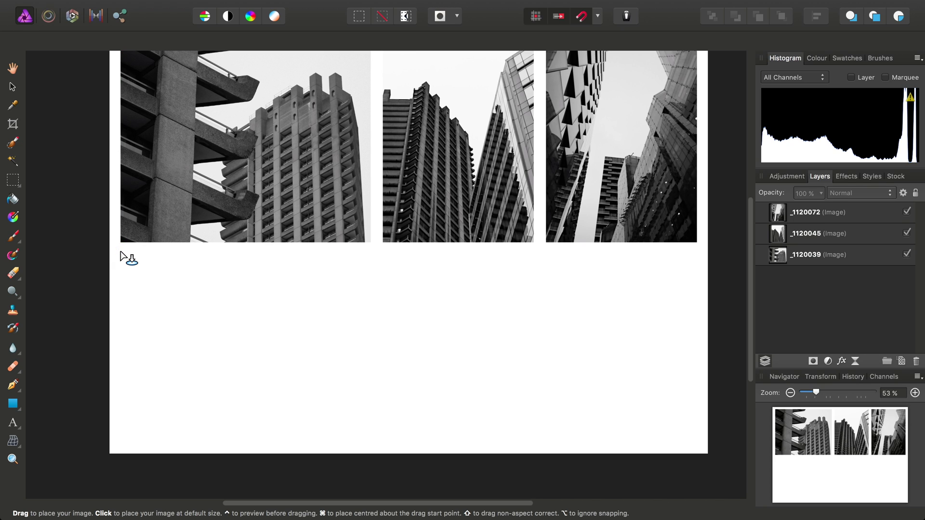
left_click_drag(120, 252, 423, 378)
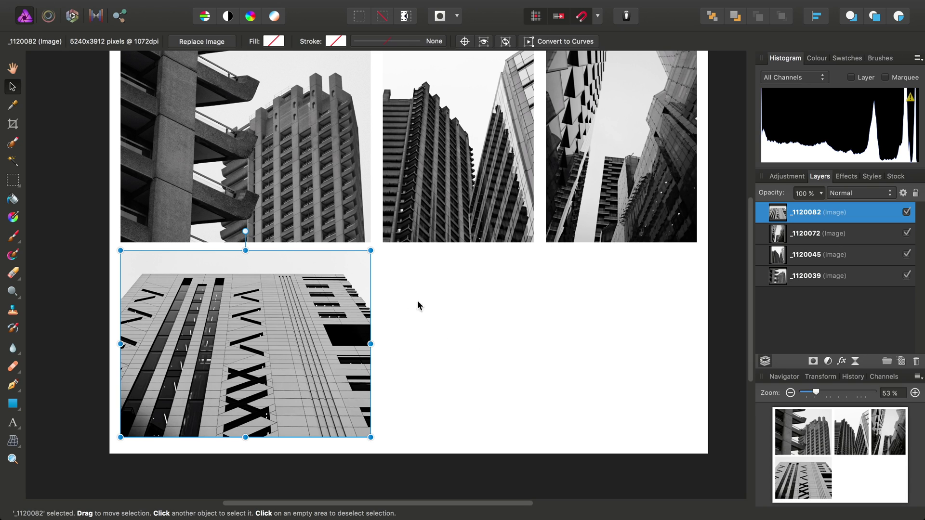
- Place _1131272.tif under the second photo, beside _1120082 in the second row
mouse_move(189, 3)
left_click(138, 5)
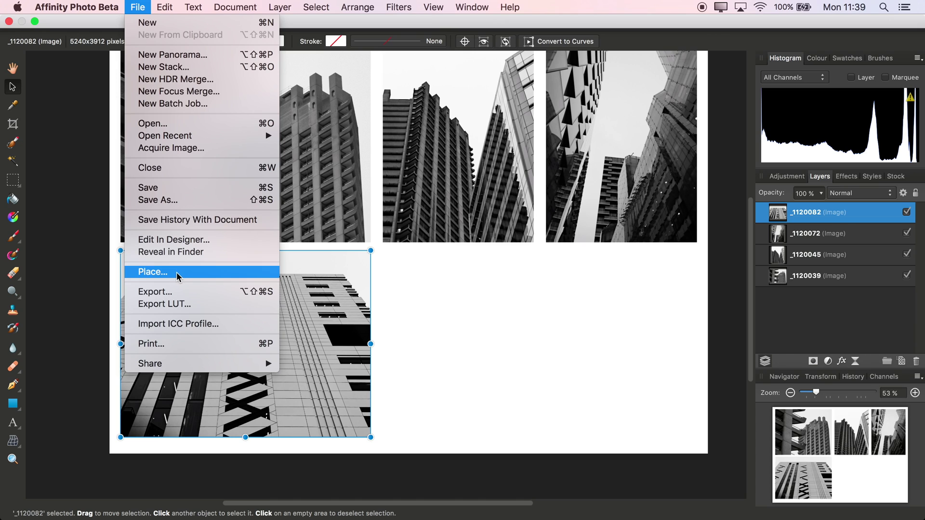
left_click(159, 270)
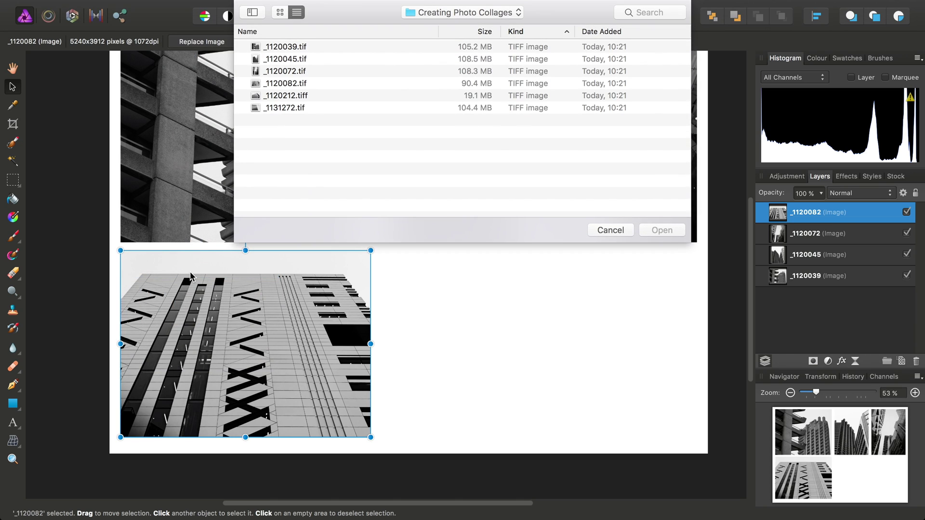
left_click(286, 107)
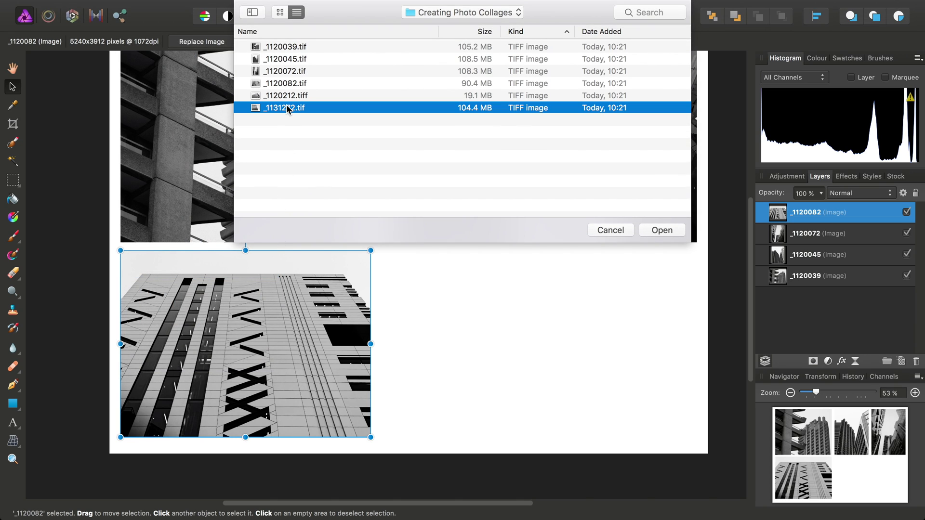
left_click(676, 233)
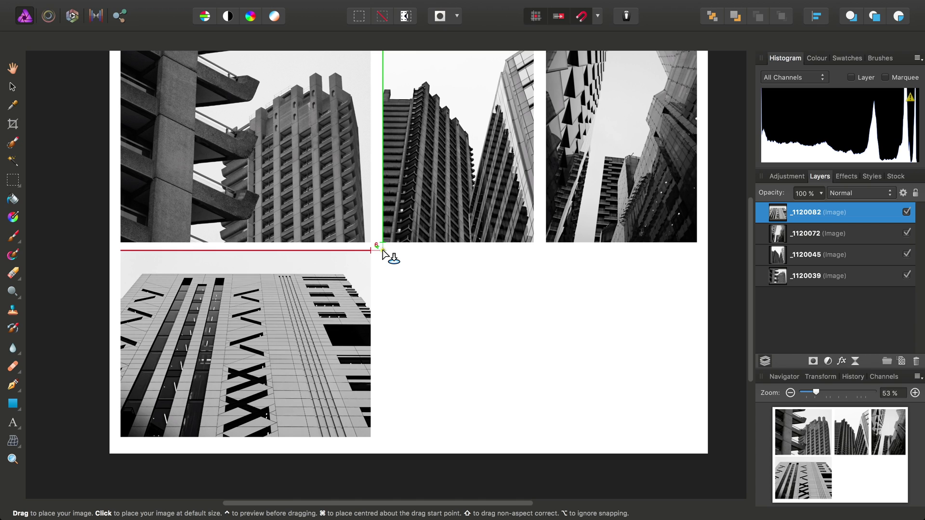
left_click_drag(384, 251, 531, 373)
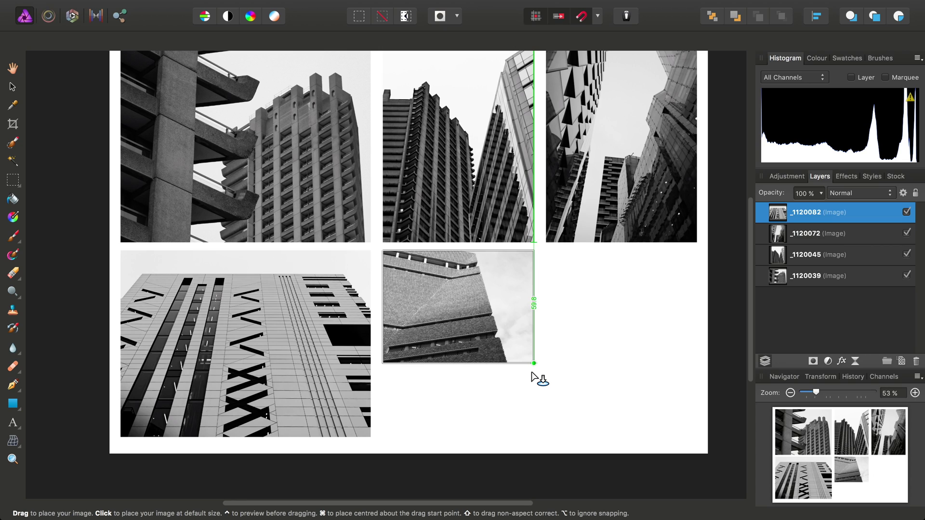
left_click_drag(531, 373, 531, 374)
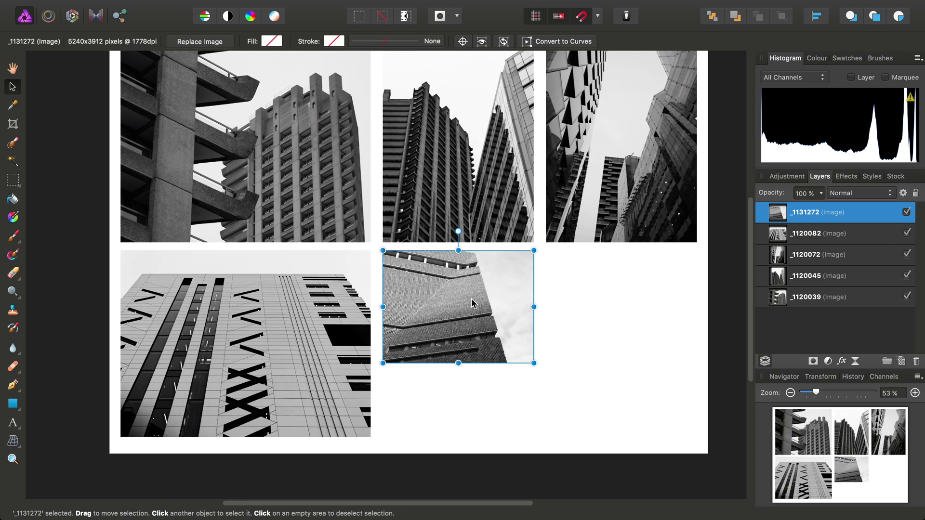
- Place _1120212.tiff and drag it out in the bottom-right slot beneath the third photo
mouse_move(283, 5)
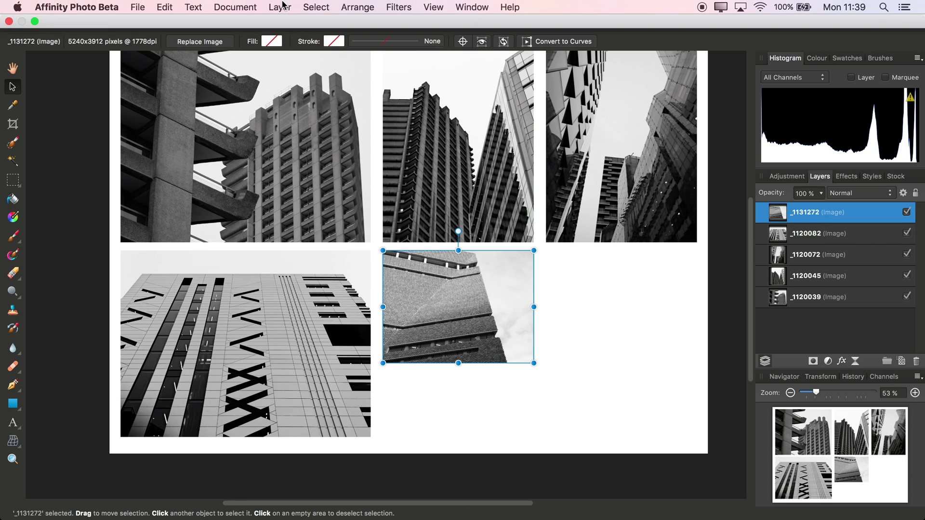
left_click(137, 6)
left_click(155, 274)
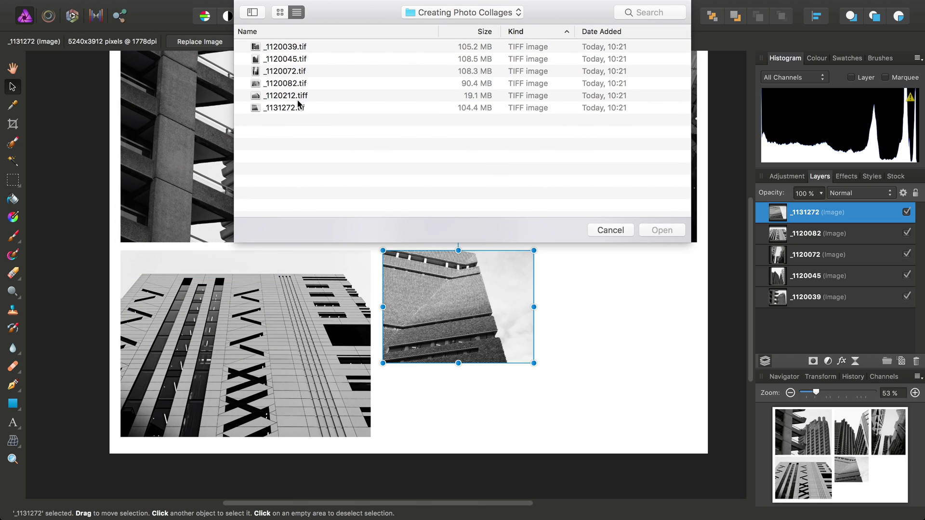
left_click(291, 96)
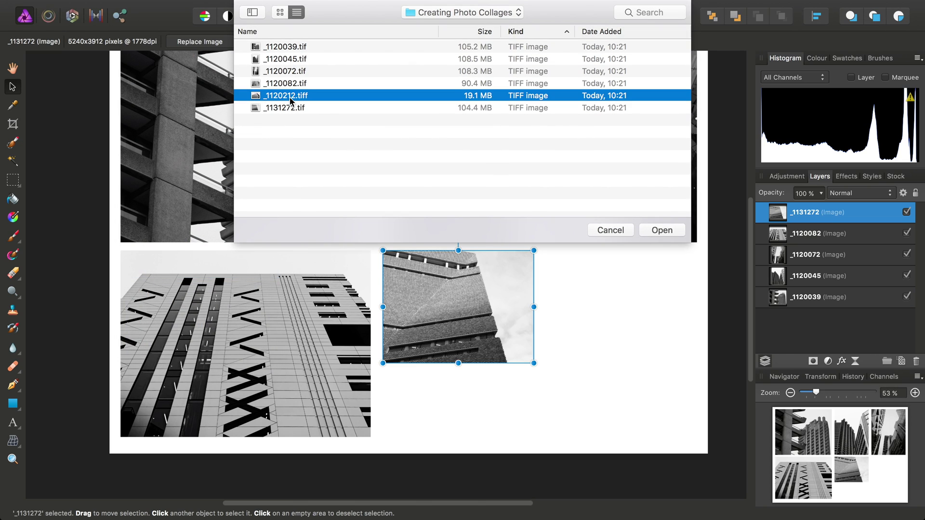
left_click(660, 230)
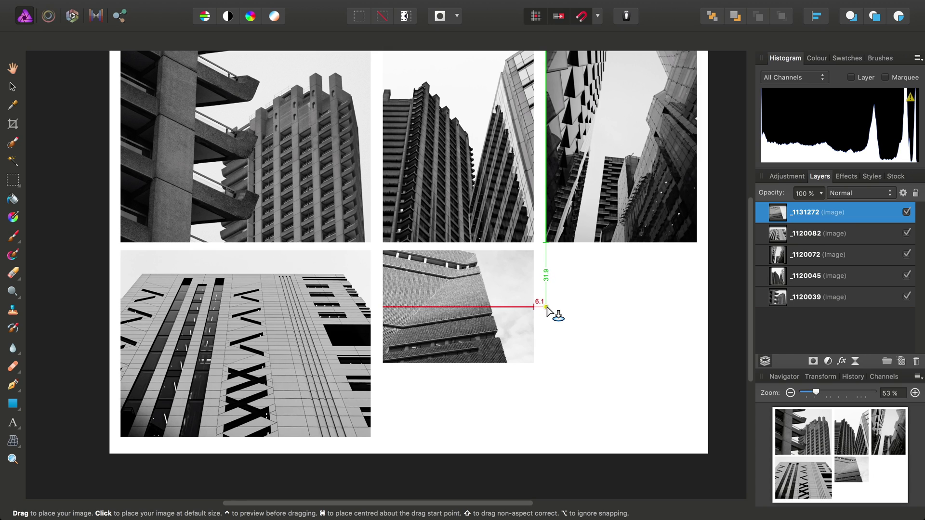
left_click_drag(546, 307, 687, 430)
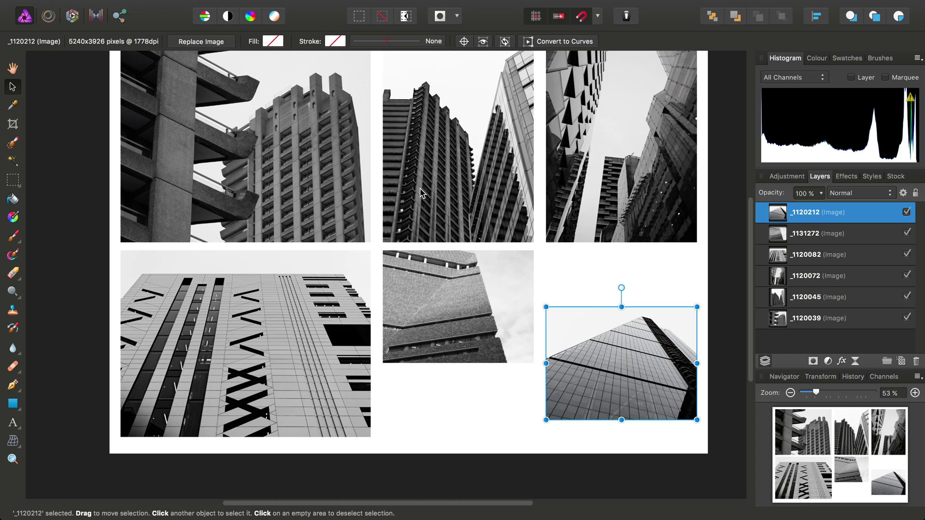
- Lower the bottom-right photo to the bottom edge and move the middle photo down to even the gaps
left_click_drag(615, 355, 617, 369)
left_click(455, 305)
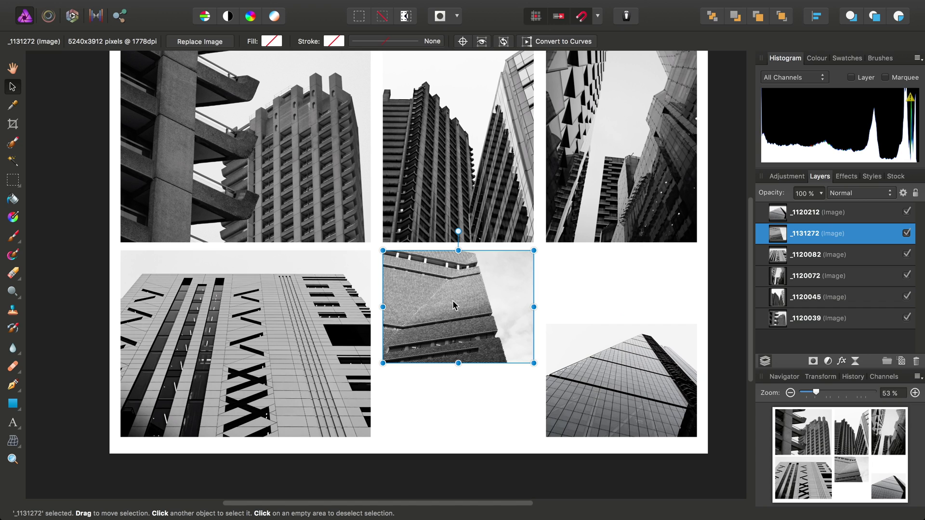
left_click_drag(455, 307, 457, 326)
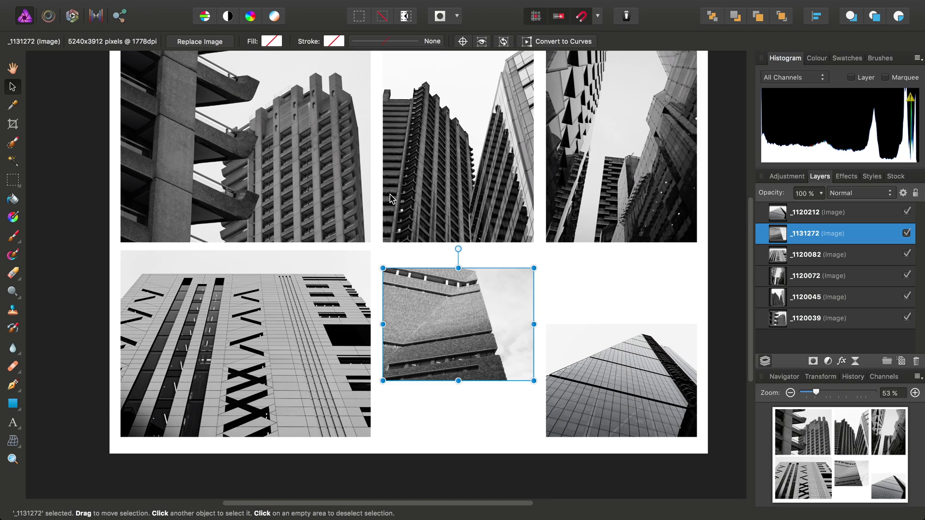
- Select all six photos, snap the block to the page's centre guides, then deselect
scroll(307, 383, "up", 5)
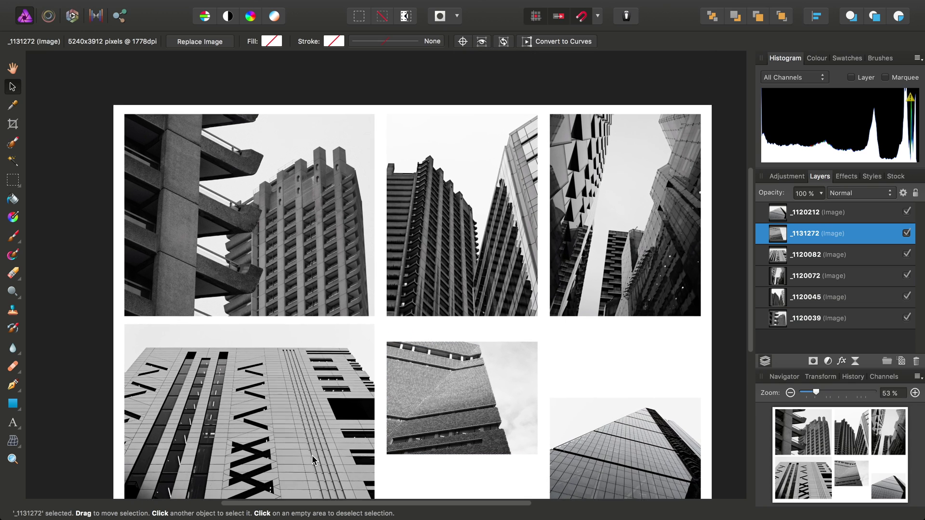
scroll(368, 412, "down", 5)
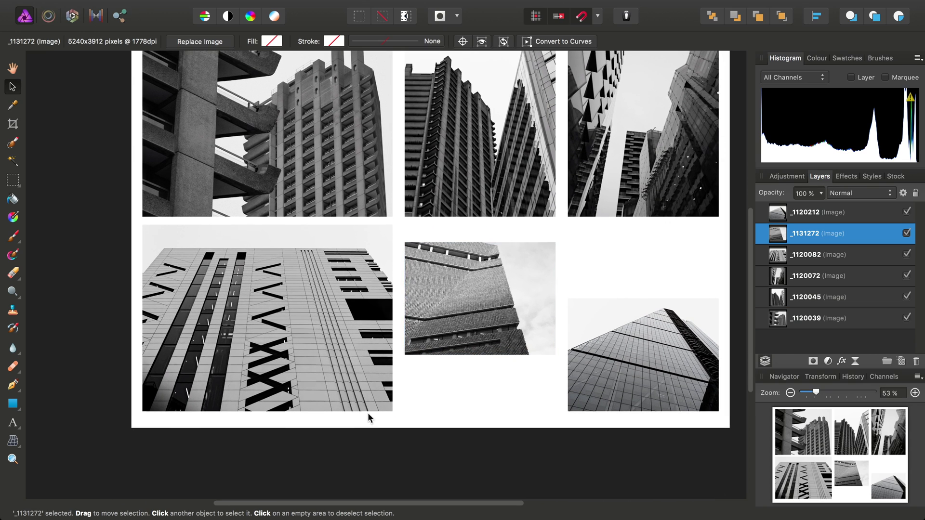
scroll(519, 378, "up", 2)
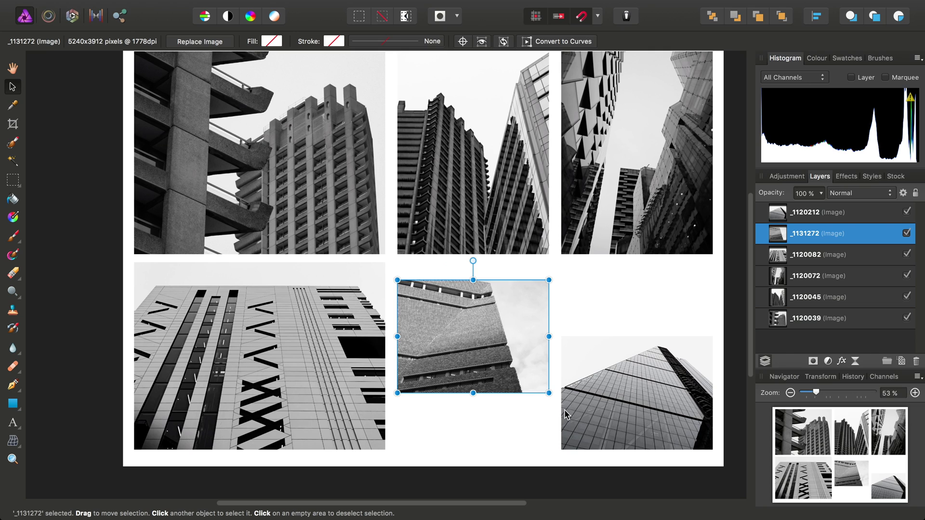
scroll(562, 377, "up", 1)
scroll(539, 362, "down", 2)
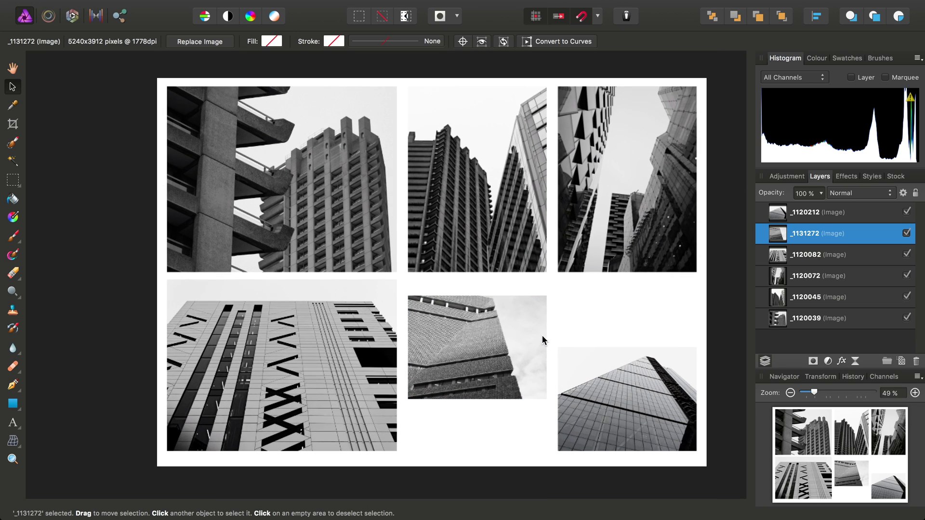
left_click_drag(116, 64, 706, 488)
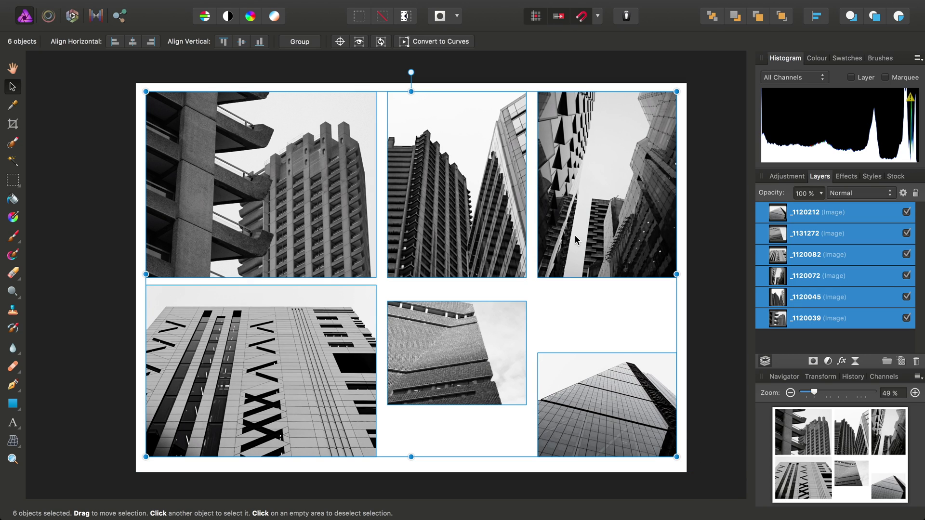
left_click_drag(475, 217, 475, 220)
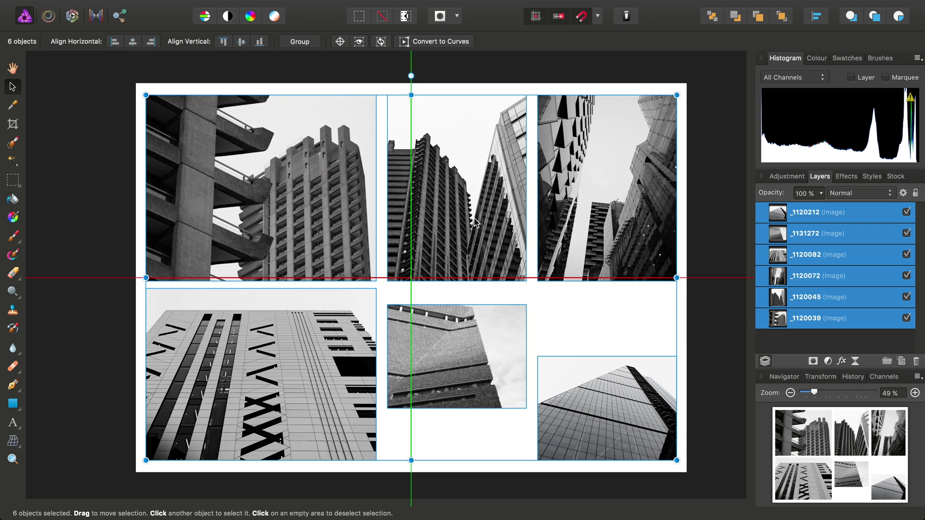
left_click_drag(474, 220, 474, 220)
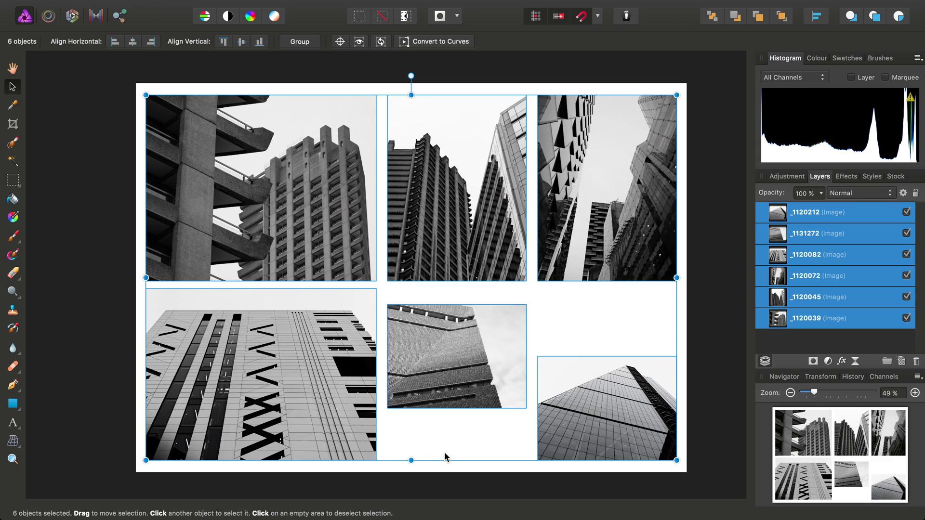
left_click(725, 301)
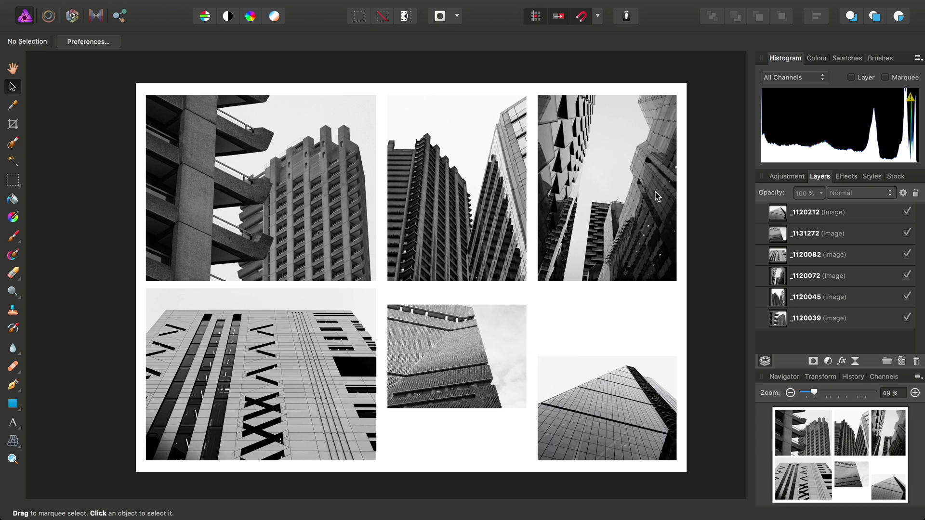
- Select all six photo layers and enable an Outer Shadow effect on them
left_click(817, 213)
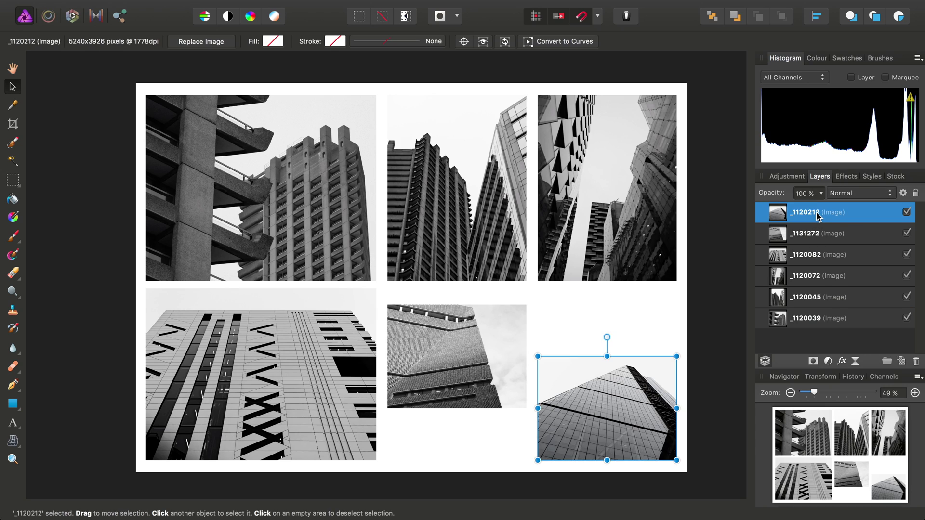
left_click(812, 325, "shift")
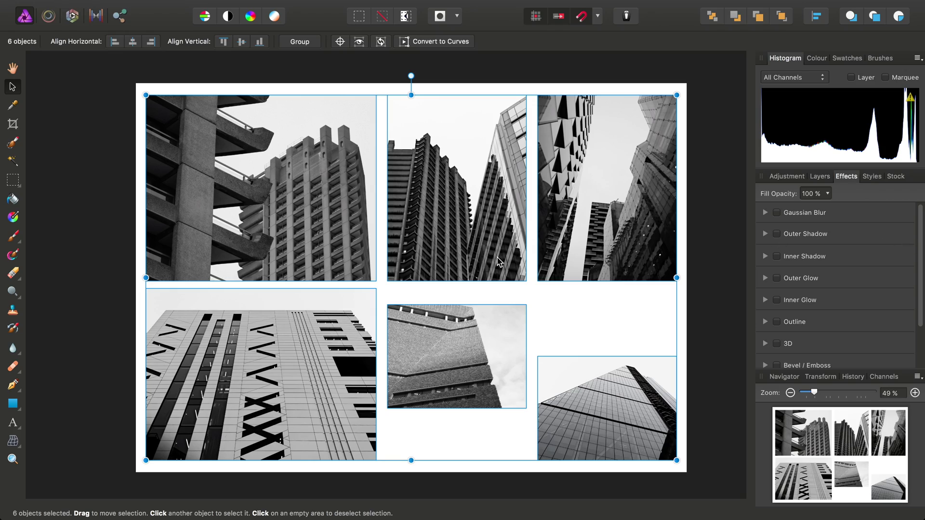
scroll(447, 289, "up", 6)
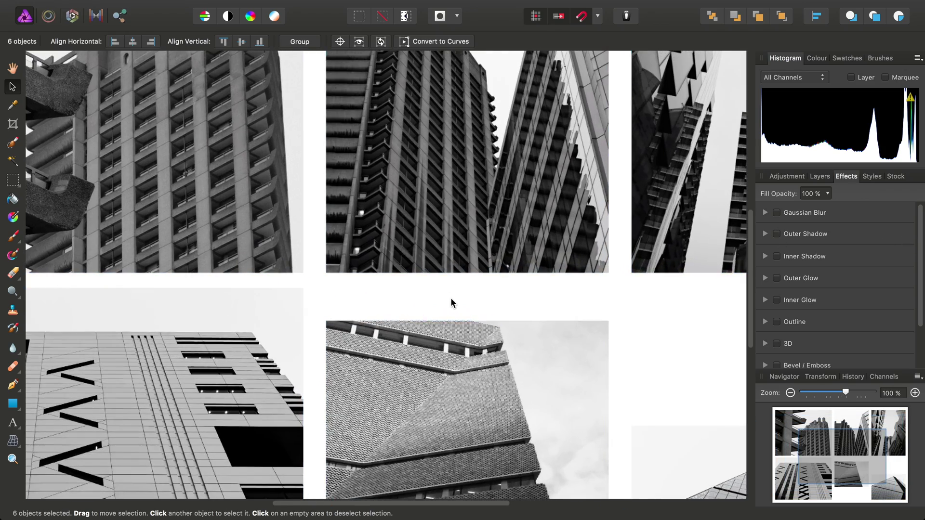
scroll(434, 265, "down", 5)
scroll(434, 265, "right", 4)
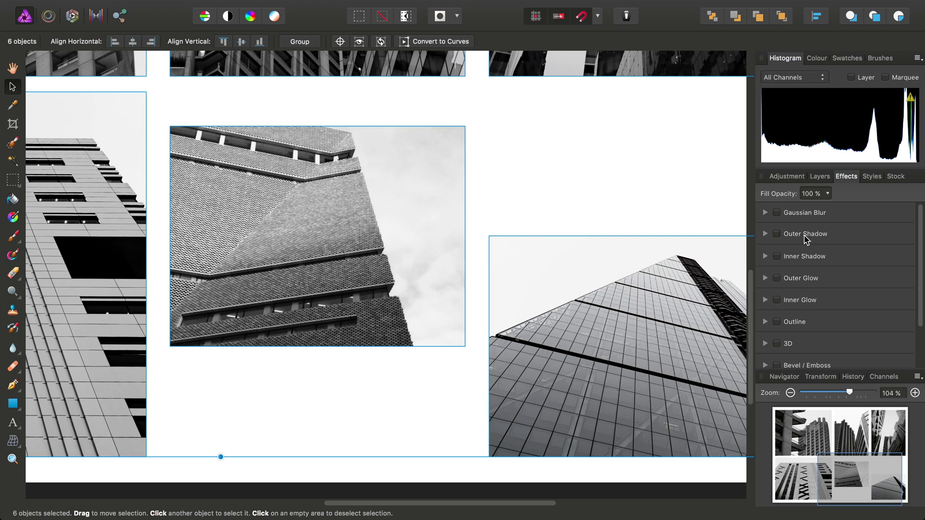
left_click(804, 236)
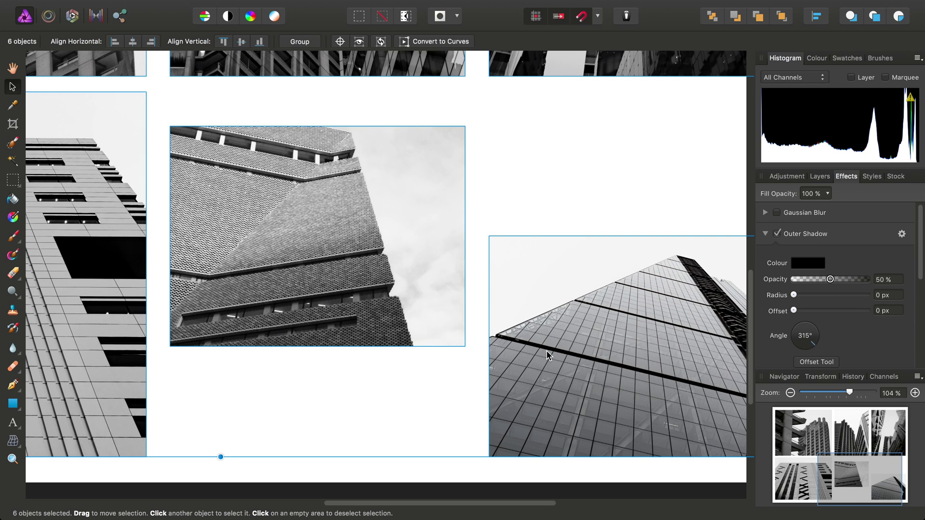
- Set the shadow to 100% opacity and 18.4 px radius, then switch it off
scroll(433, 382, "up", 6)
scroll(433, 381, "right", 4)
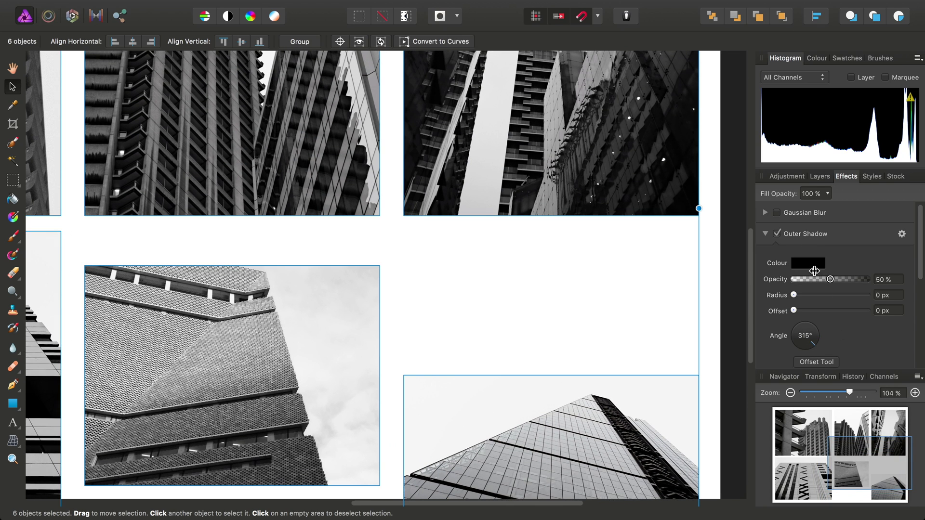
left_click_drag(831, 279, 865, 279)
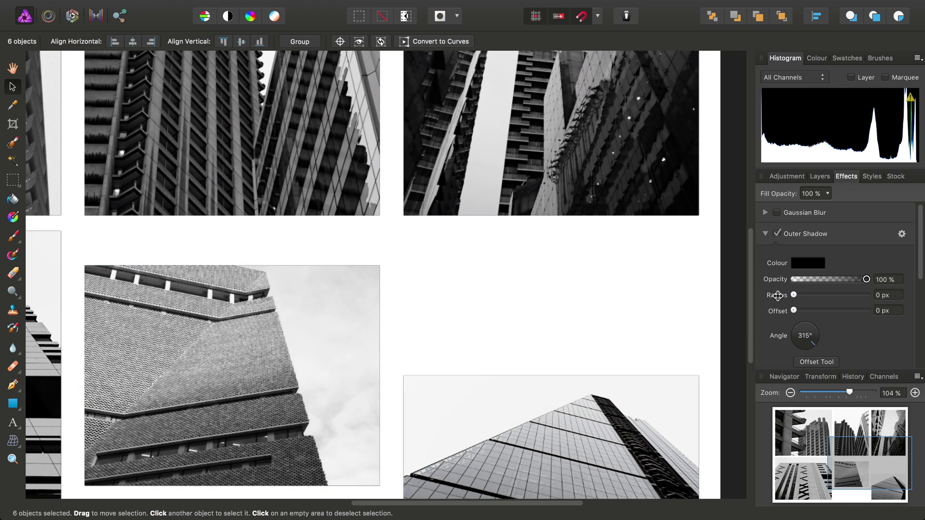
left_click_drag(793, 295, 832, 301)
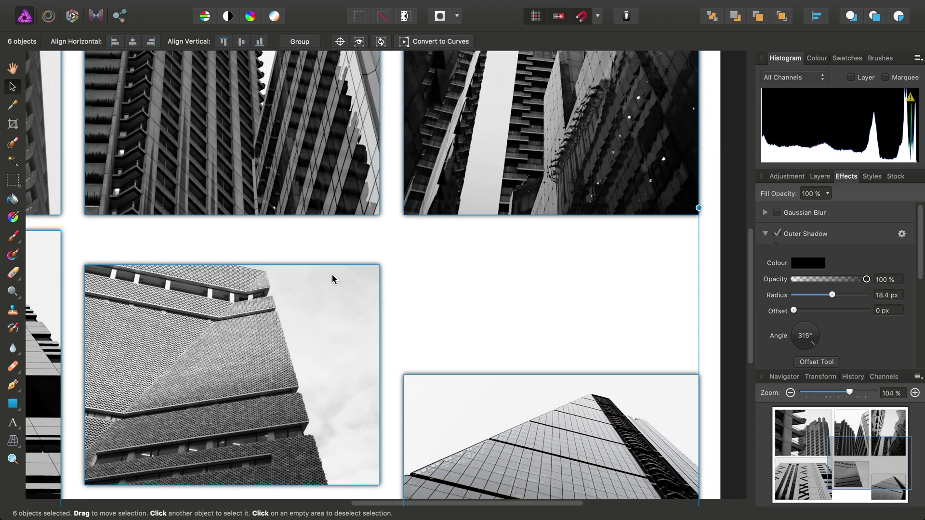
left_click_drag(332, 278, 702, 325)
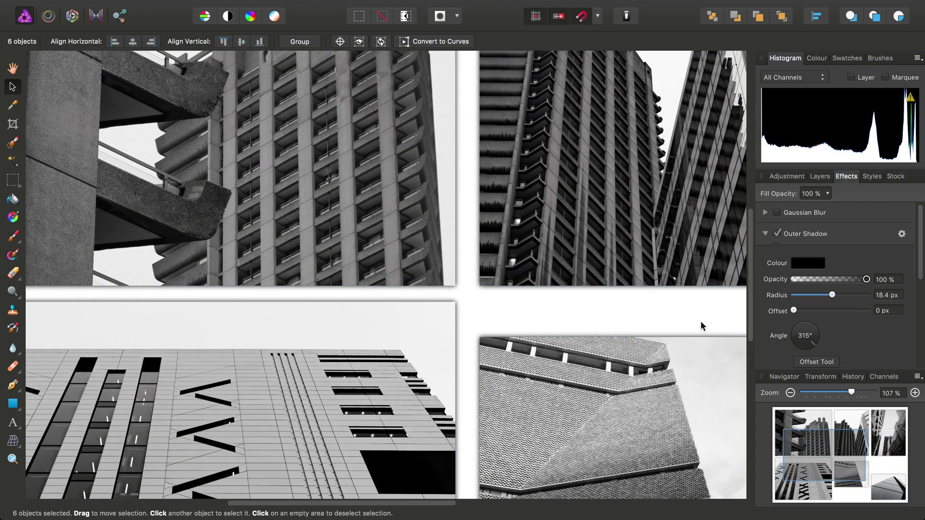
left_click(798, 235)
- Add a black 5.6 px Outline effect to the six photos and zoom to fit the page
left_click_drag(919, 238, 923, 285)
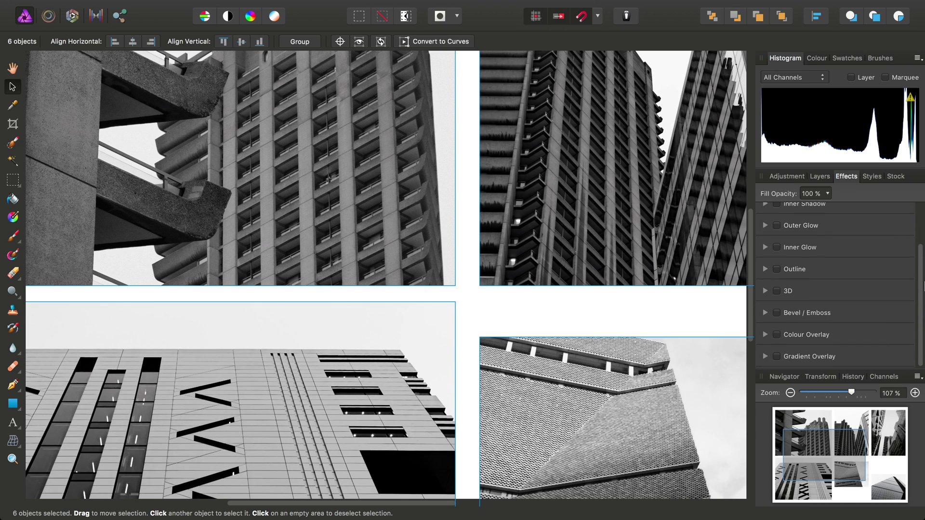
left_click(803, 271)
left_click_drag(800, 331, 818, 332)
scroll(409, 304, "up", 5)
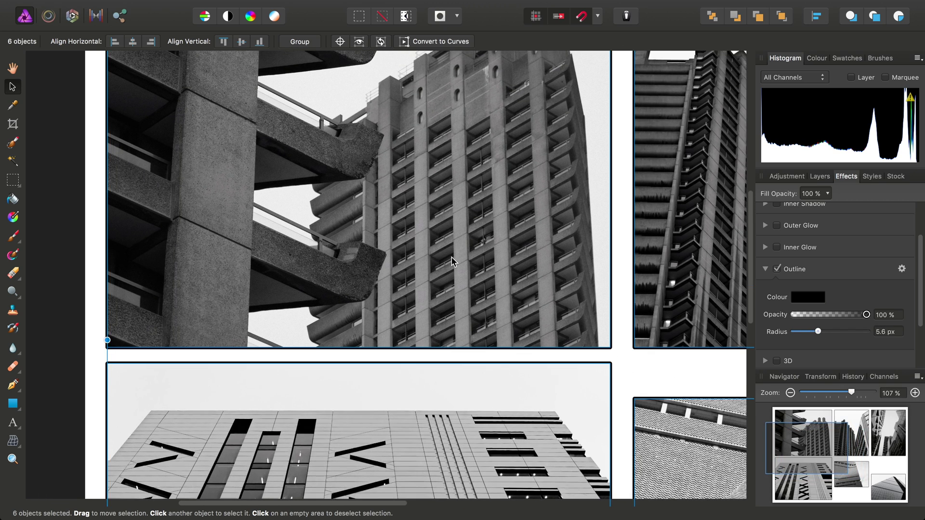
scroll(439, 308, "right", 4)
scroll(438, 308, "down", 1)
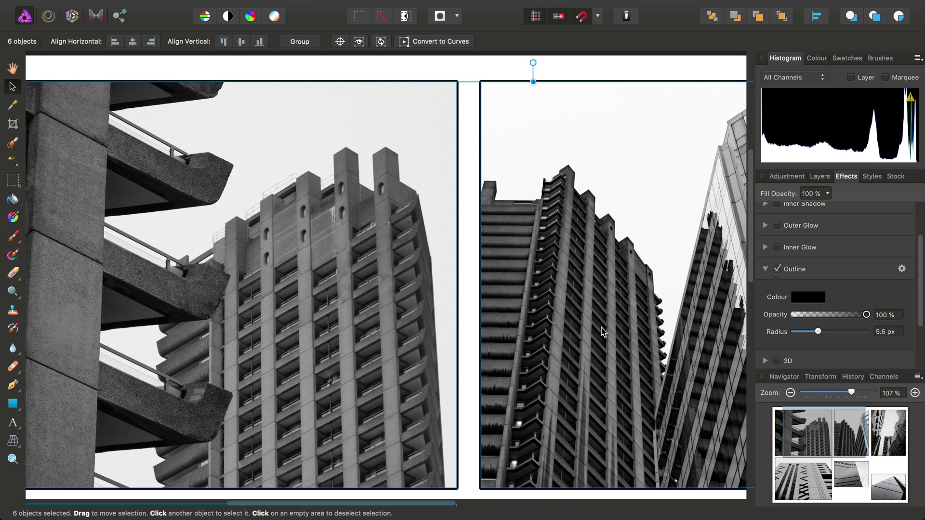
key("super+0")
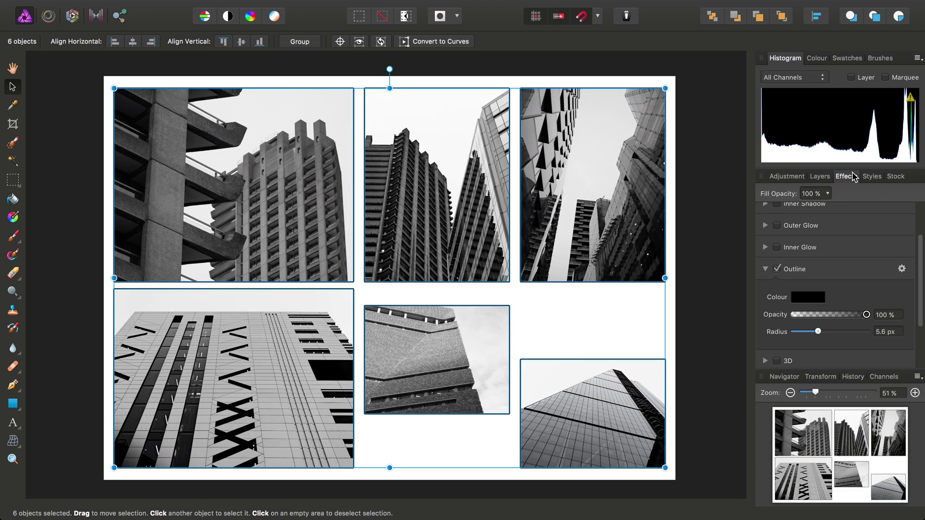
- Add a new fill layer and drag it beneath all six photos in the Layers panel
left_click(818, 177)
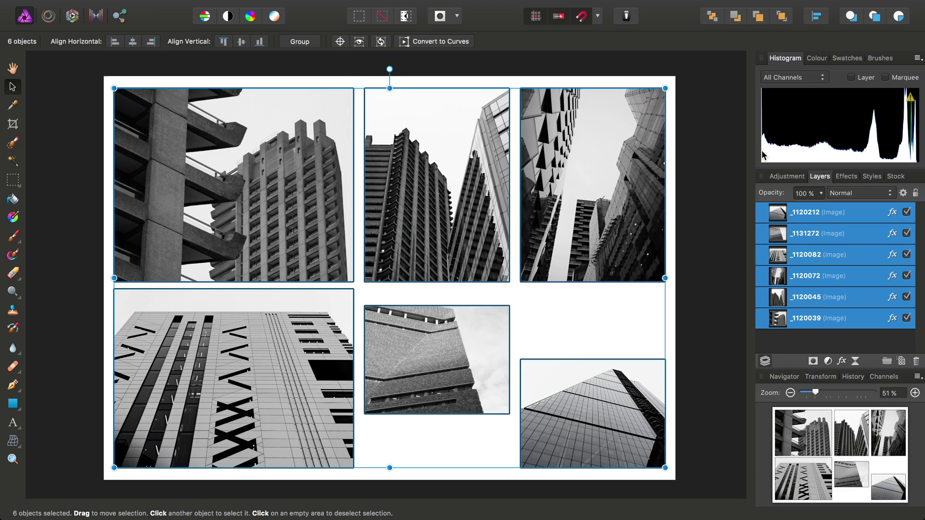
left_click(290, 7)
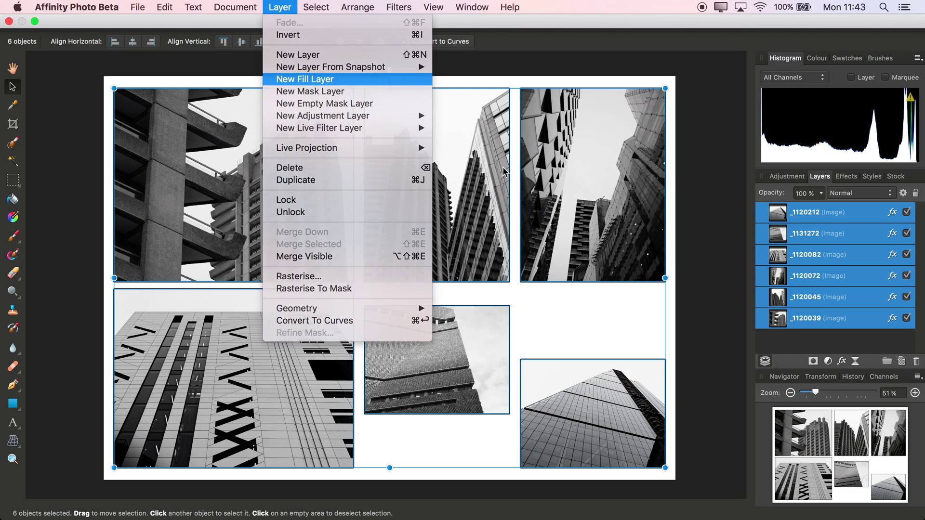
left_click(299, 83)
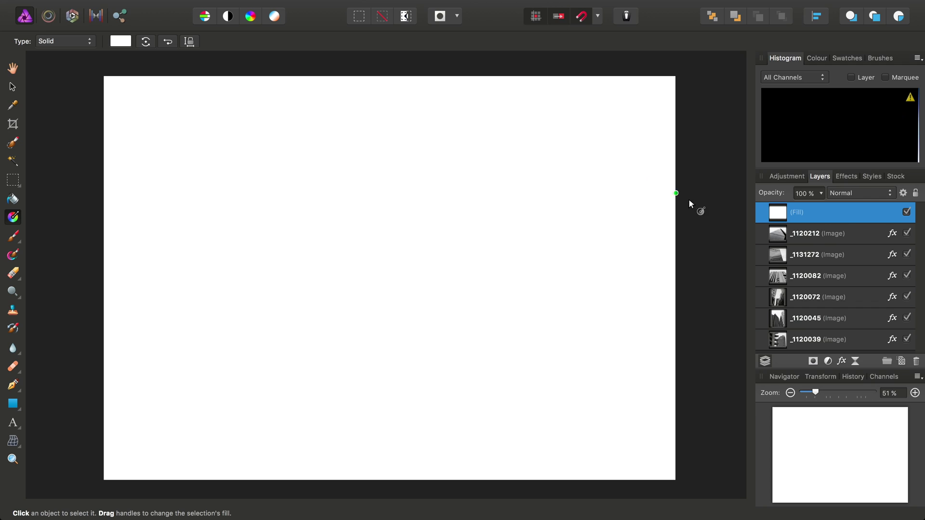
left_click_drag(779, 221, 768, 356)
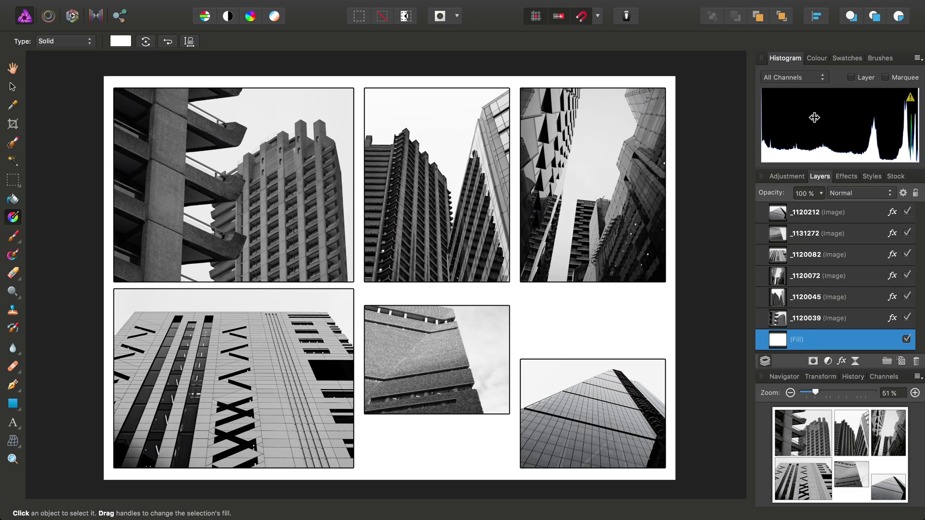
left_click(817, 58)
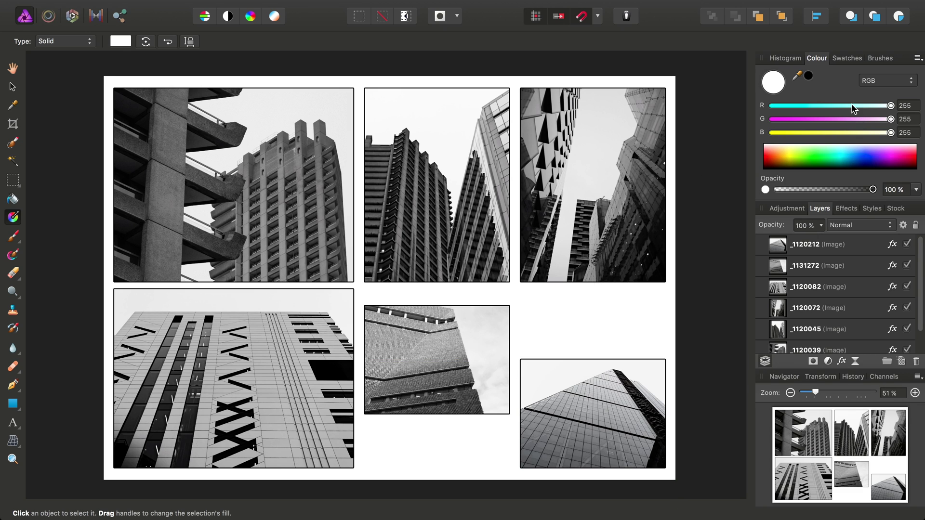
- Set the background fill colour to dark grey RGB 42, 45, 47 using linked sliders
left_click_drag(852, 108, 774, 107)
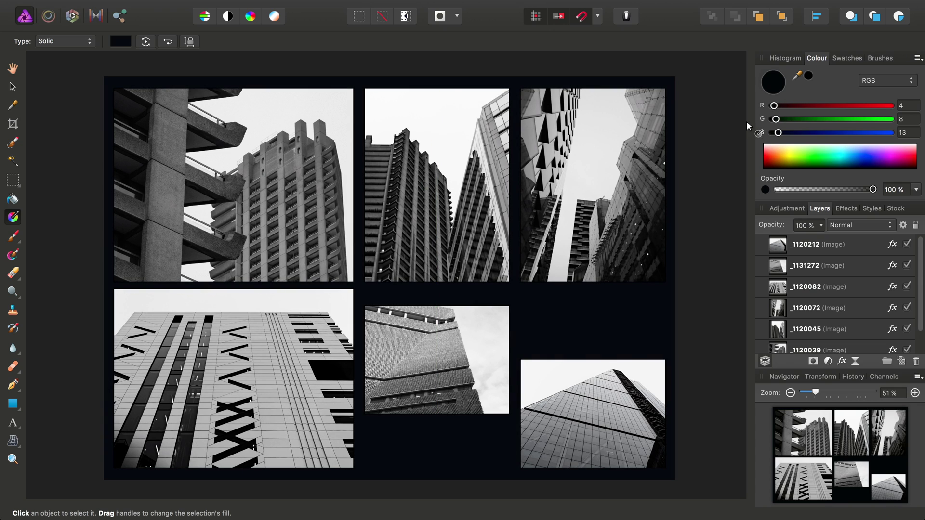
left_click_drag(777, 132, 776, 133)
key("shift")
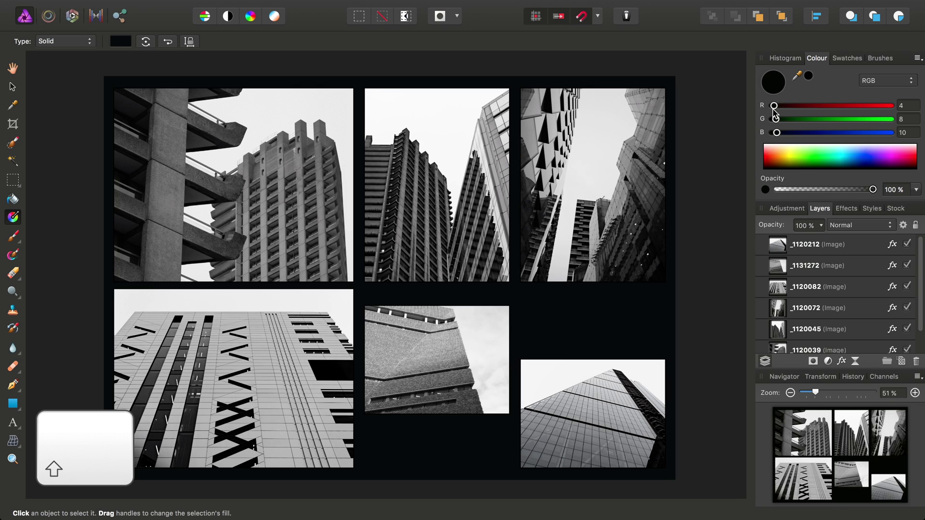
left_click_drag(776, 106, 795, 111)
left_click(630, 306)
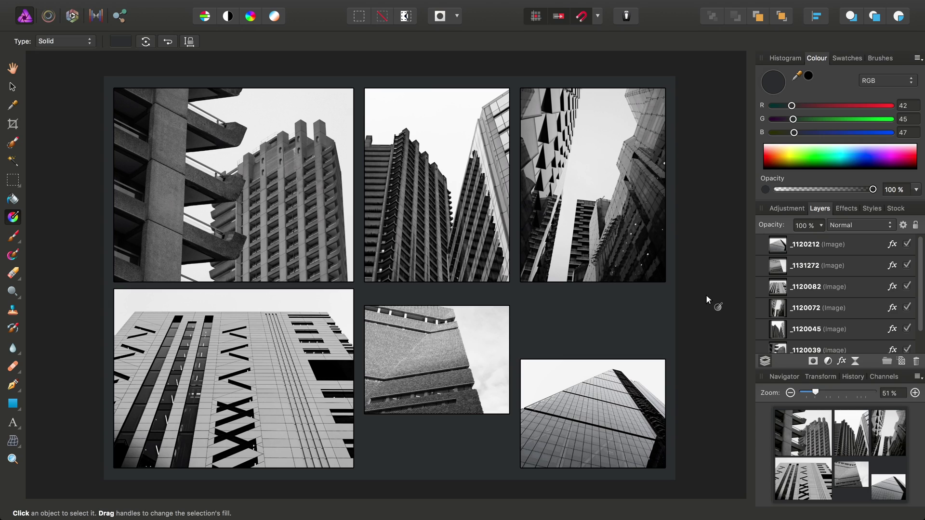
left_click_drag(703, 297, 747, 289)
- Add a Curves adjustment above _1120212 with darker shadows and lifted midtones
left_click(825, 246)
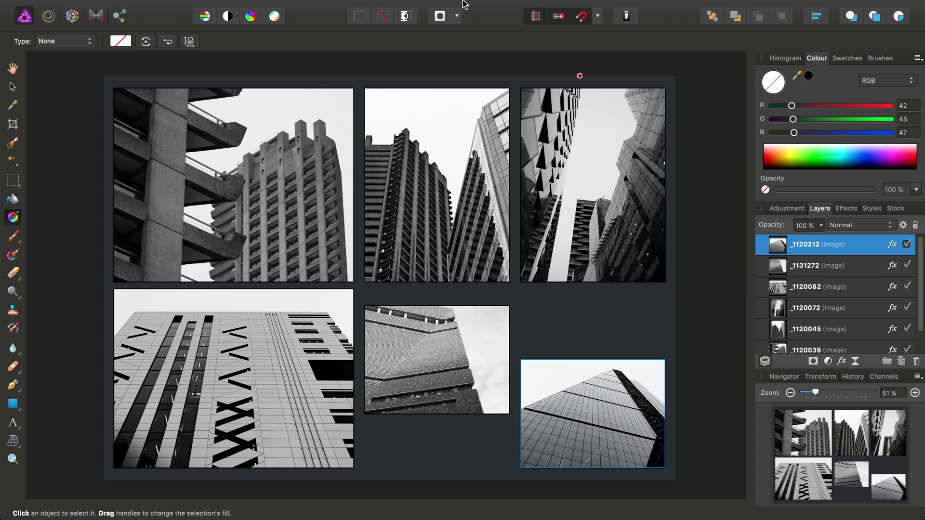
mouse_move(429, 2)
left_click(279, 7)
mouse_move(365, 117)
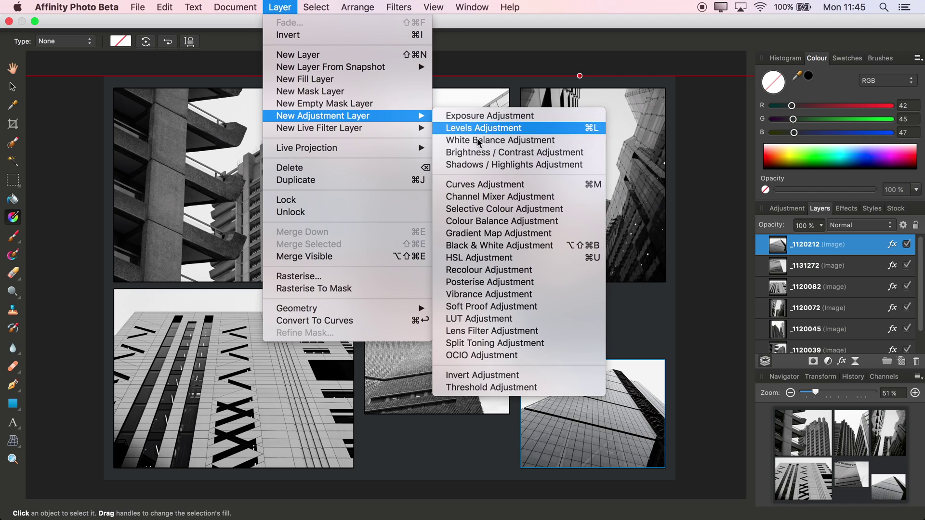
left_click(496, 188)
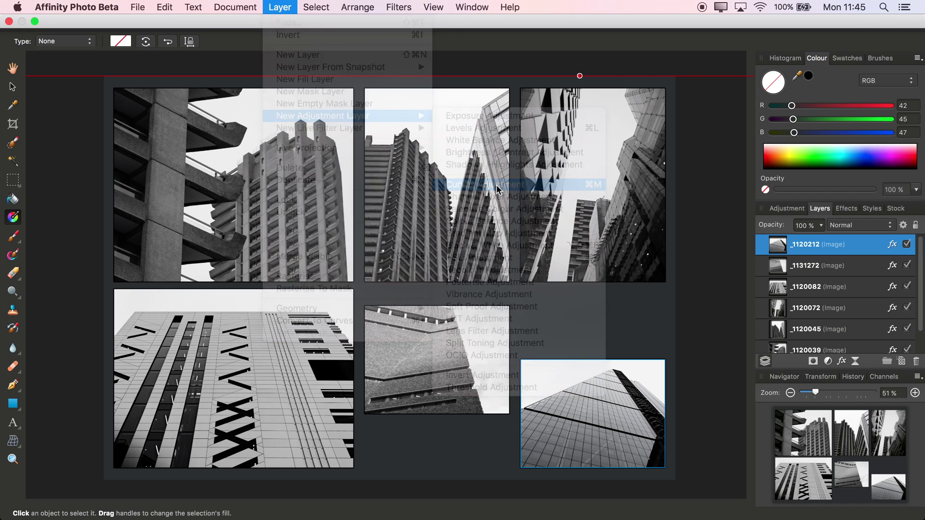
left_click_drag(602, 167, 733, 55)
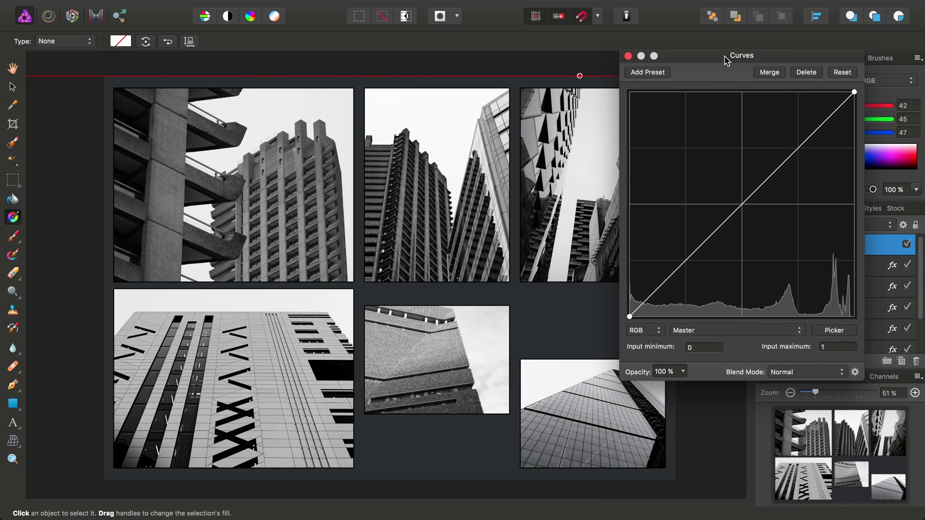
left_click_drag(659, 298, 654, 305)
left_click_drag(755, 221, 783, 162)
left_click(634, 54)
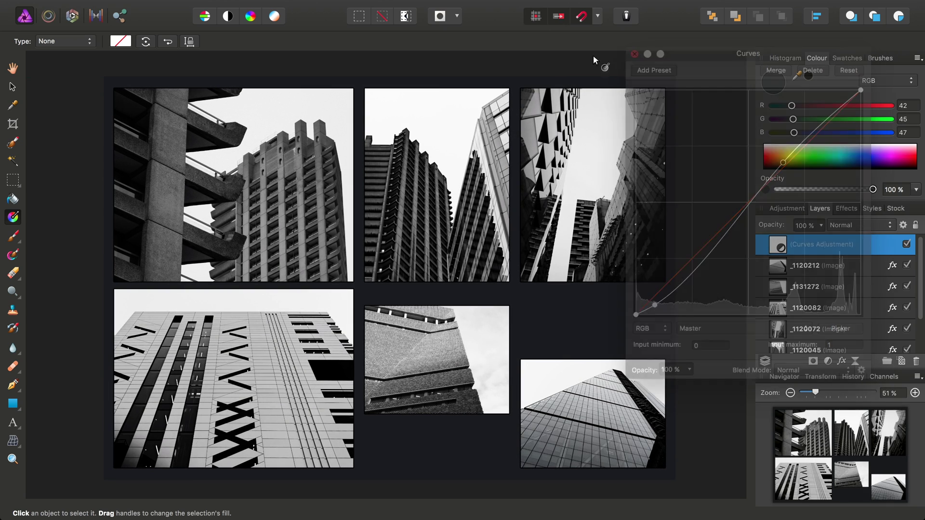
- Toggle the Curves adjustment off and back on to compare the effect
left_click(907, 245)
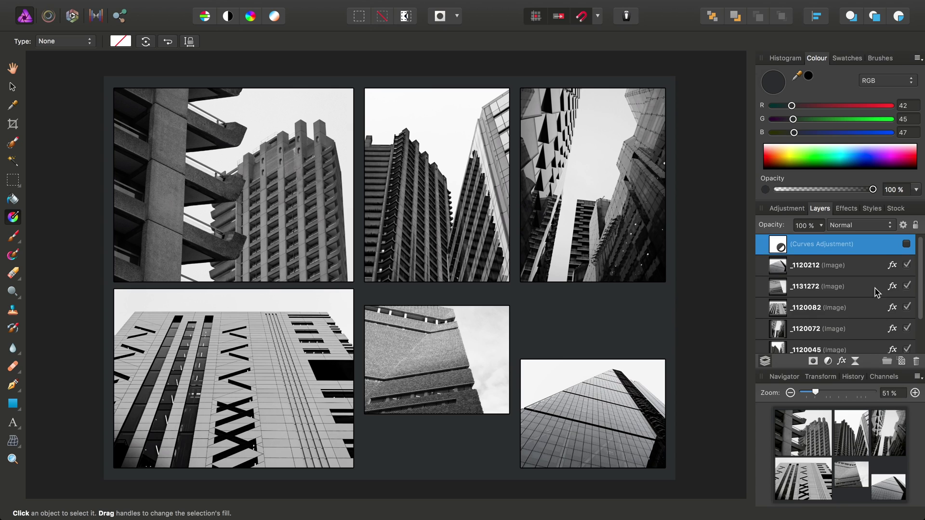
scroll(876, 291, "down", 1)
scroll(836, 310, "up", 1)
left_click(906, 244)
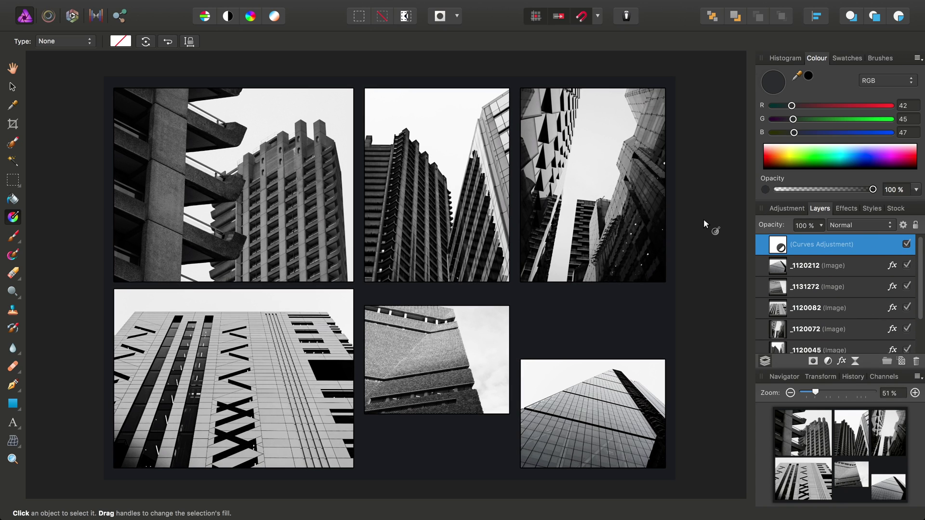
key("h")
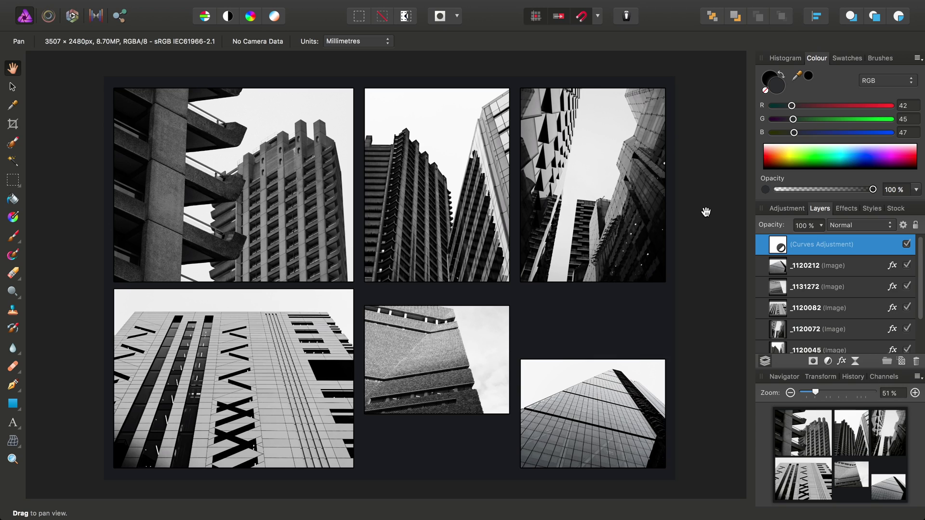